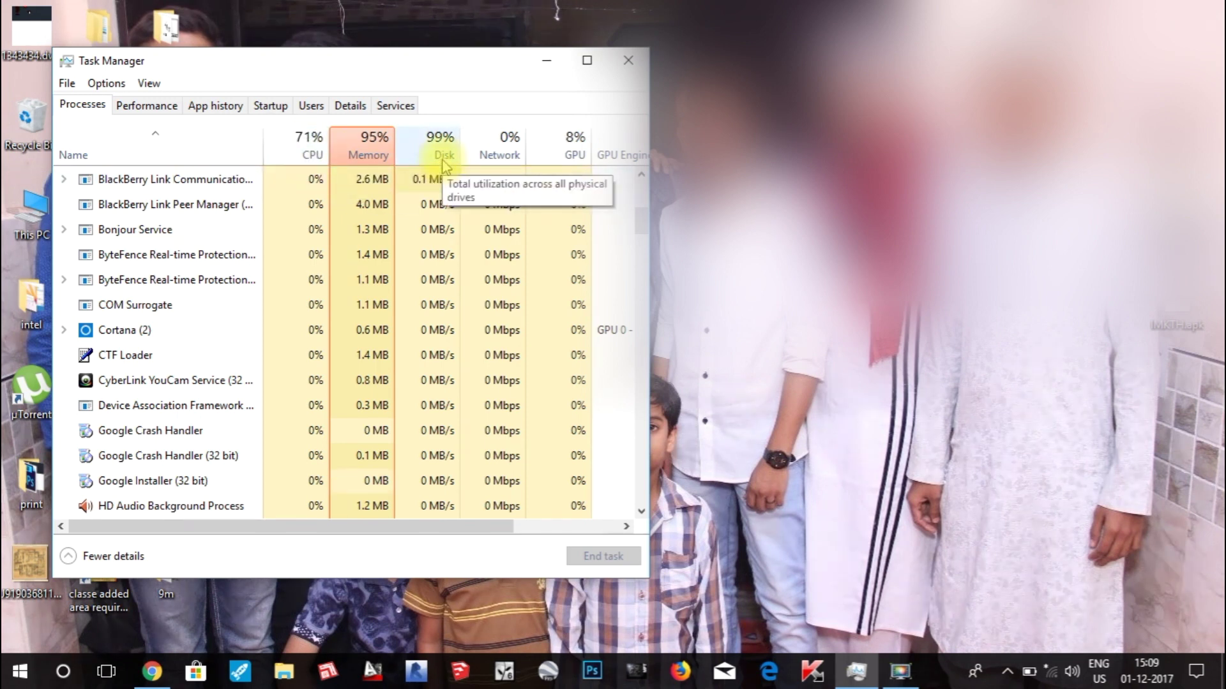
Check memory on Task Manager's Performance tab, showing 7.6/7.9 GB (96%) in use.
click(141, 108)
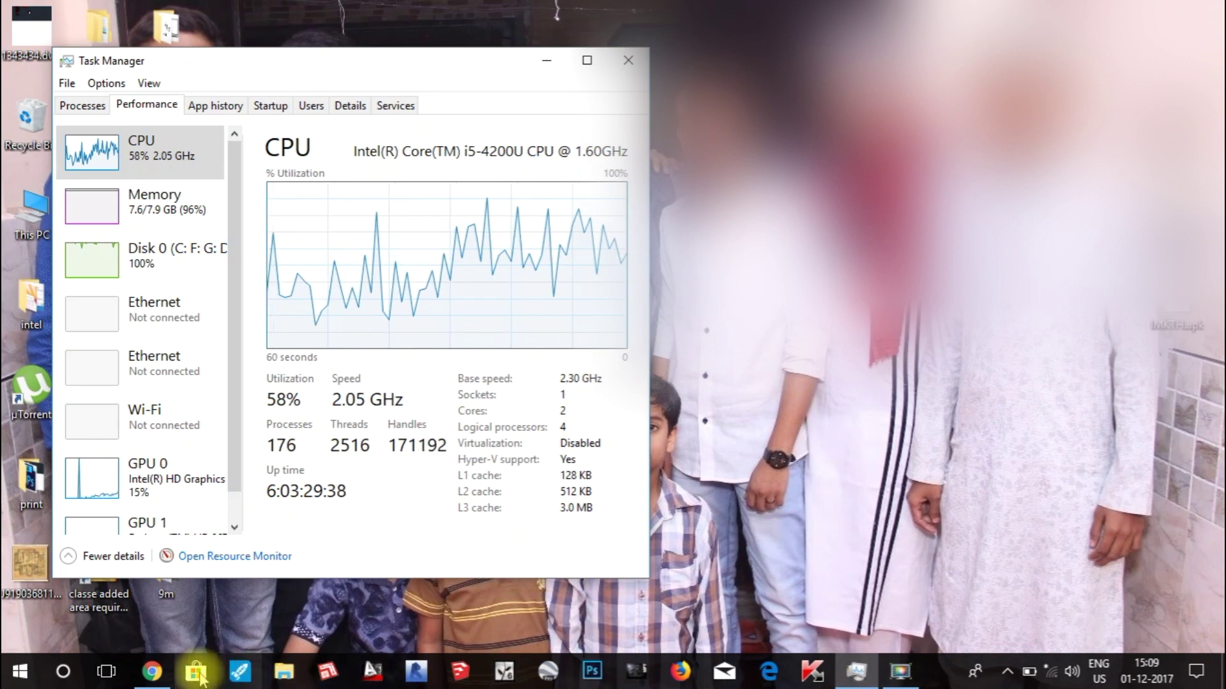
mouse_move(161, 667)
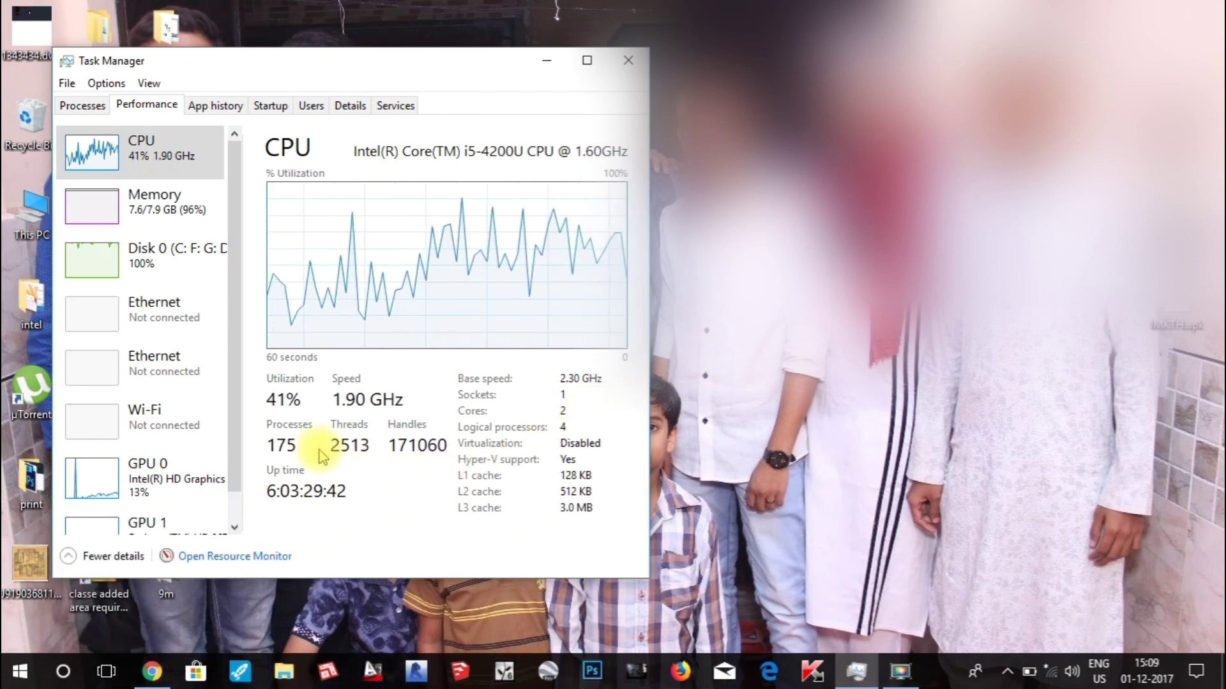
click(185, 208)
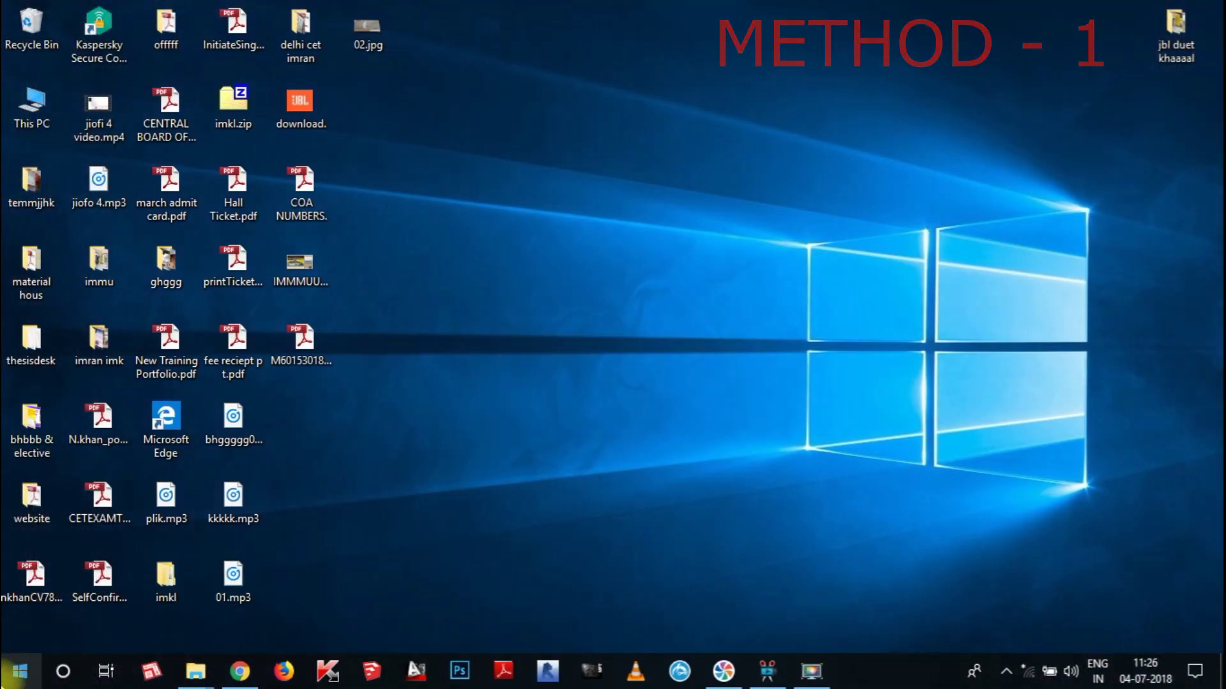
Bring up the Start menu to search for an app.
click(16, 671)
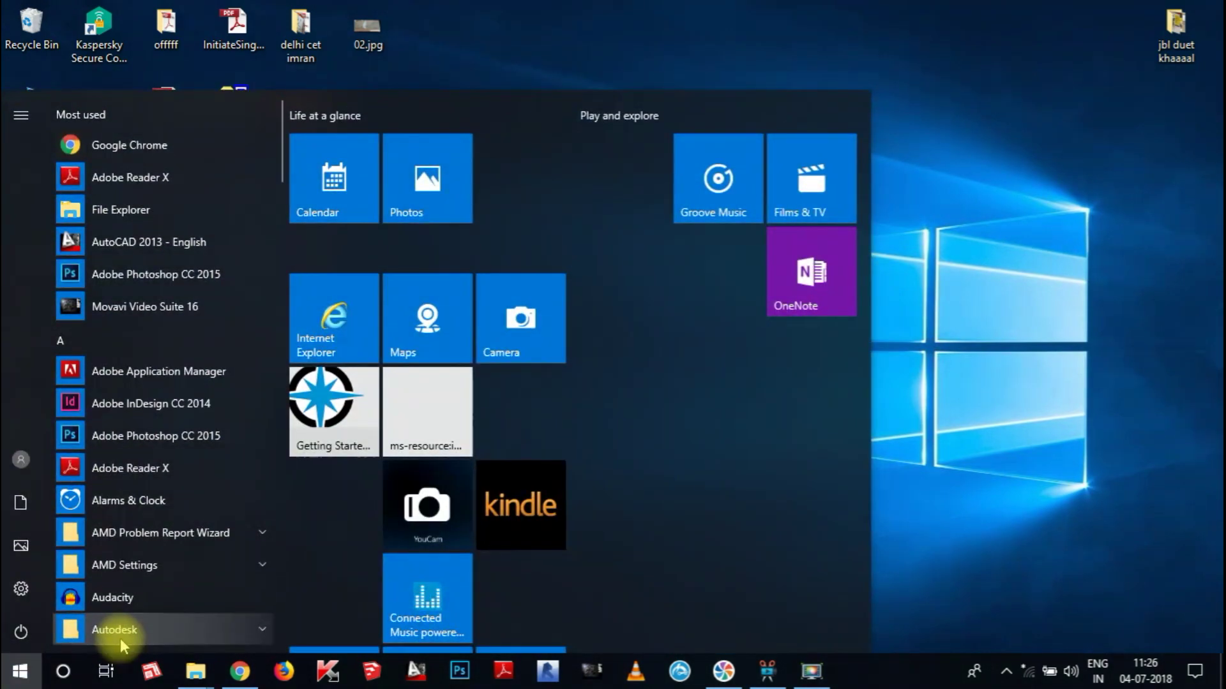
Launch regedit as administrator from Start search, then close Registry Editor again.
text(re)
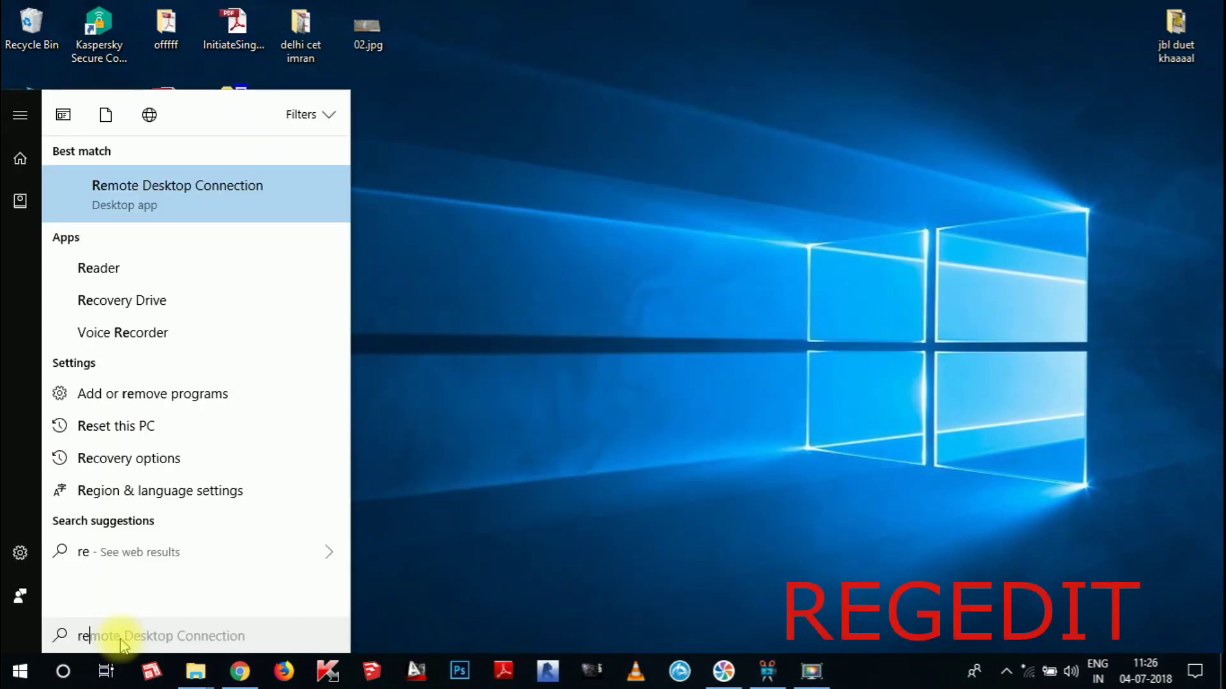
text(gedit)
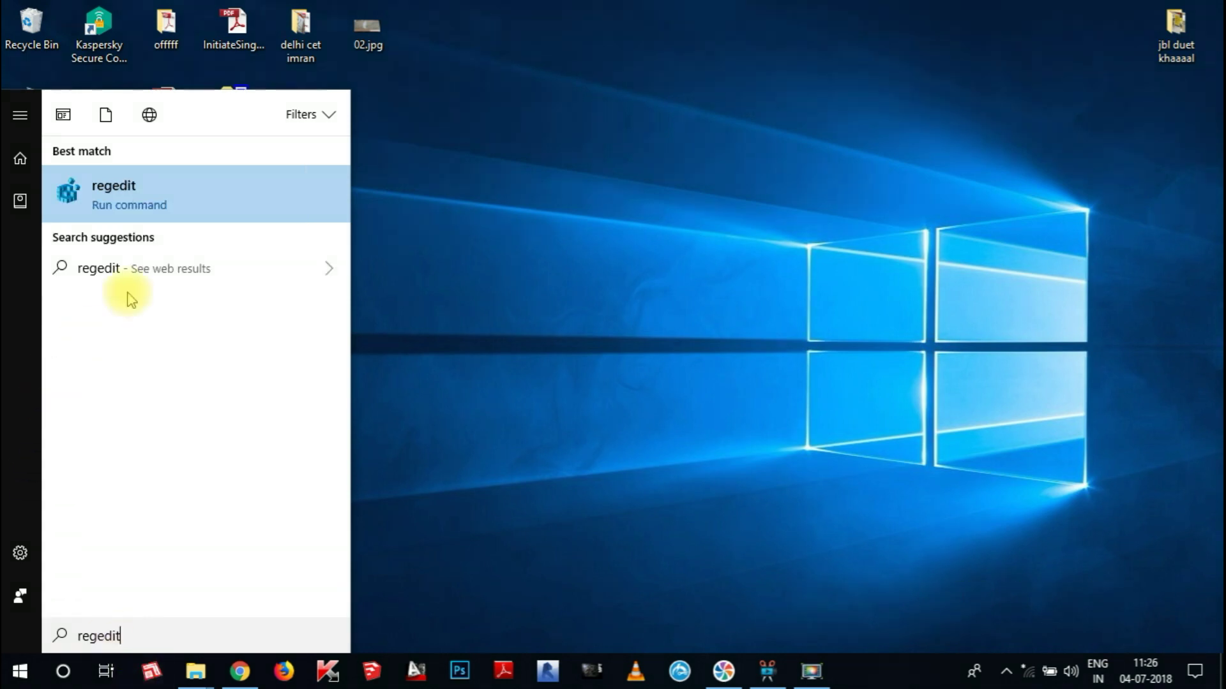
right_click(174, 198)
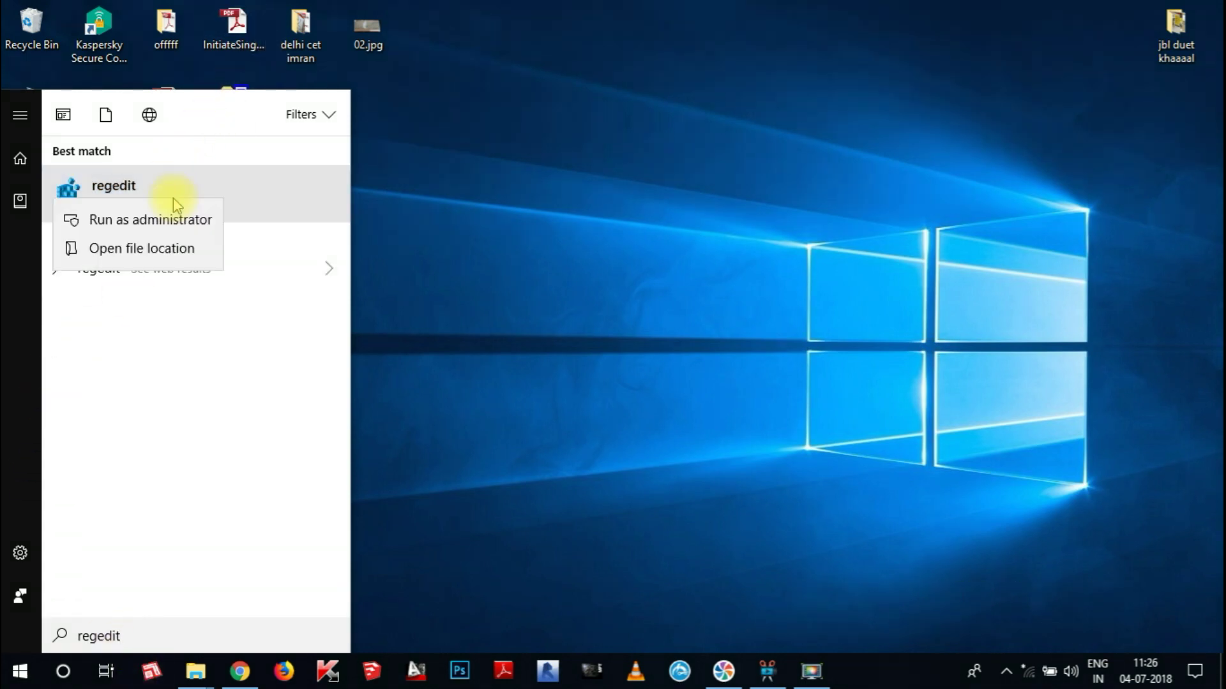
click(147, 221)
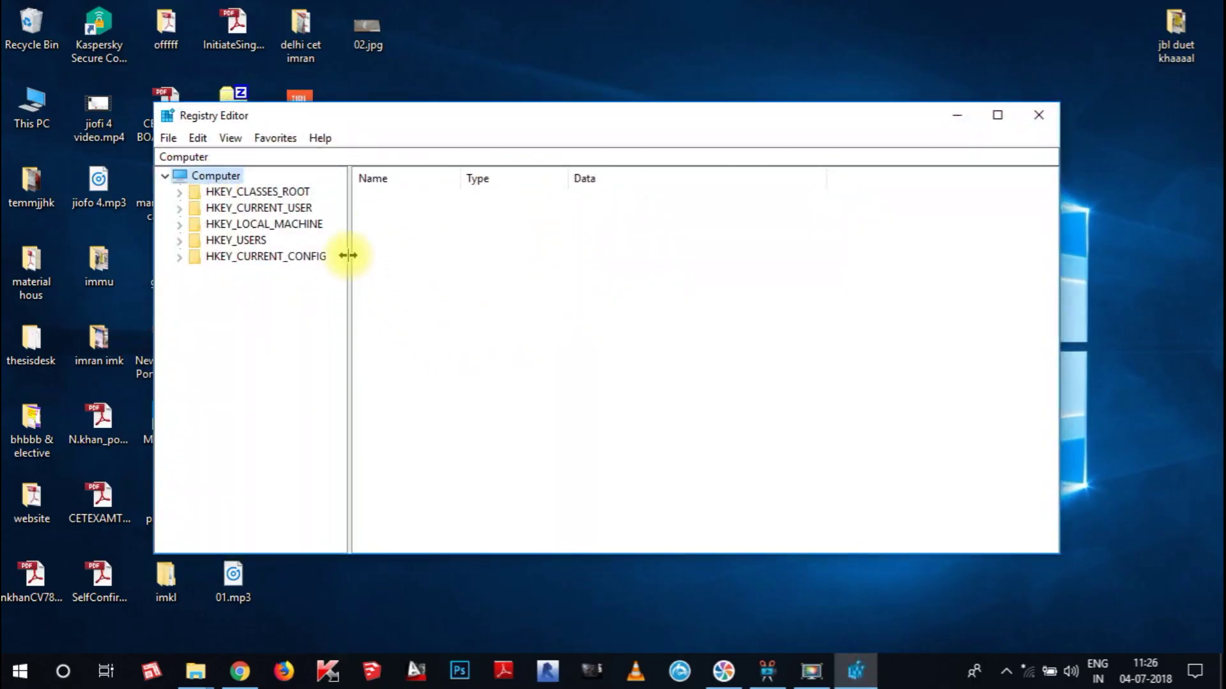
click(1039, 116)
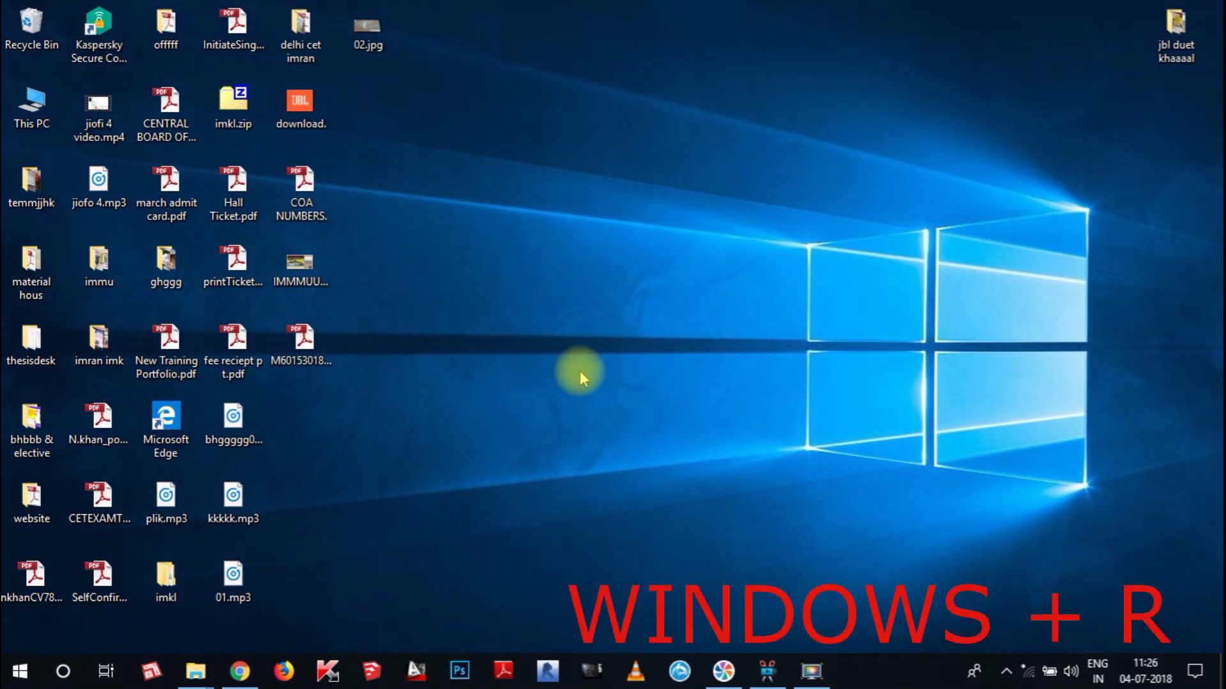
Run the regedit command from the Windows+R Run box.
key(super+r)
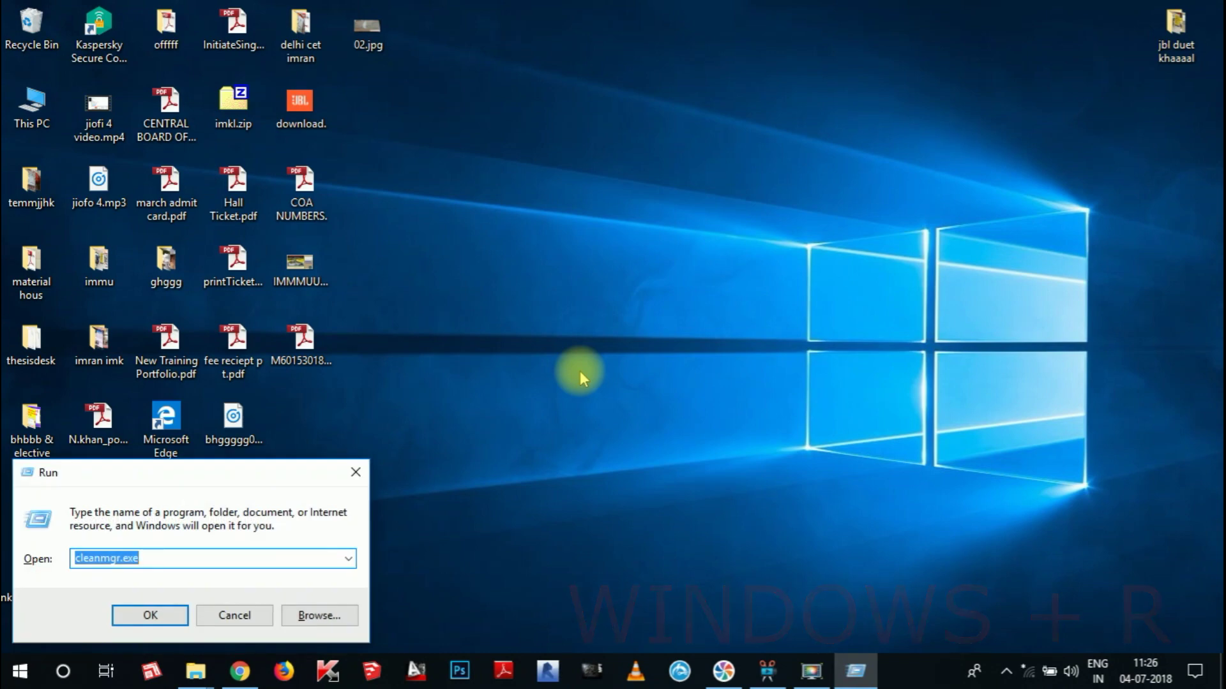
text(re)
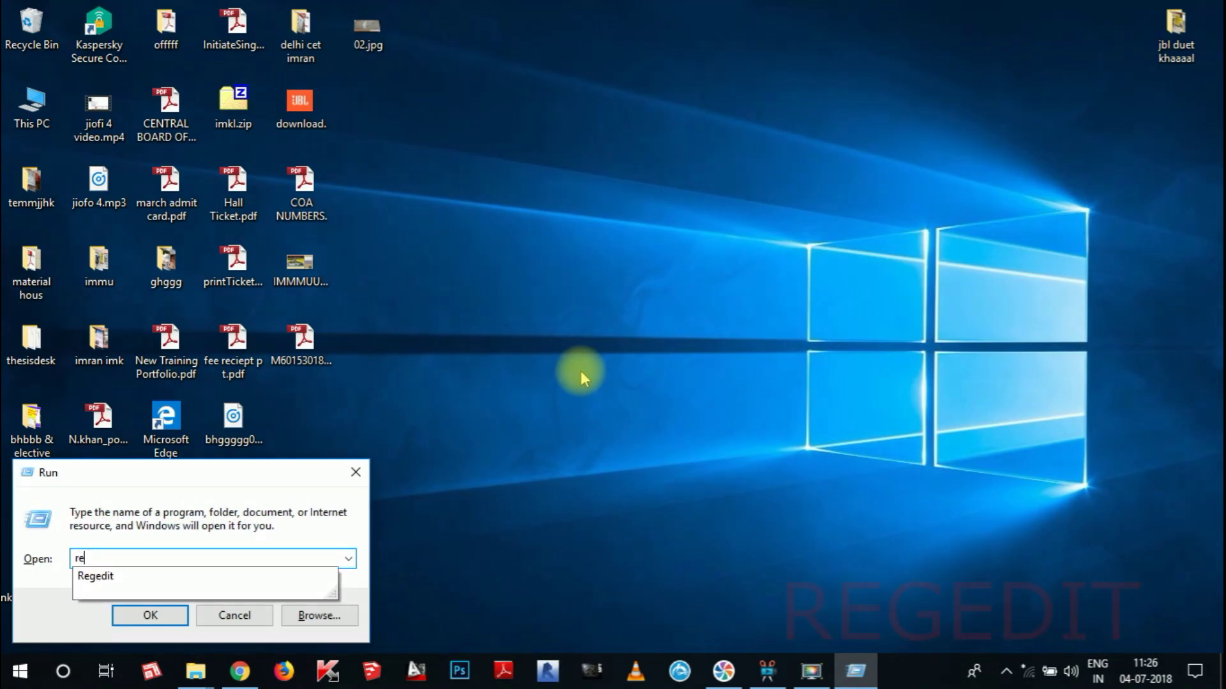
text(gedi)
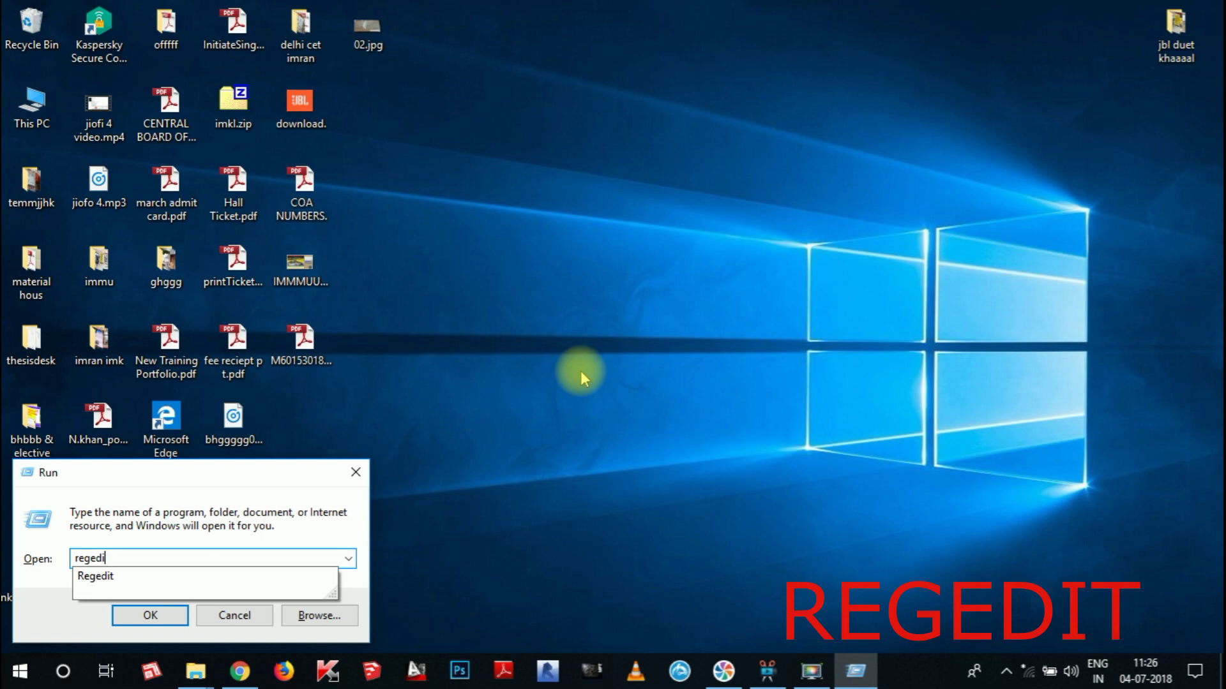
text(t)
click(160, 614)
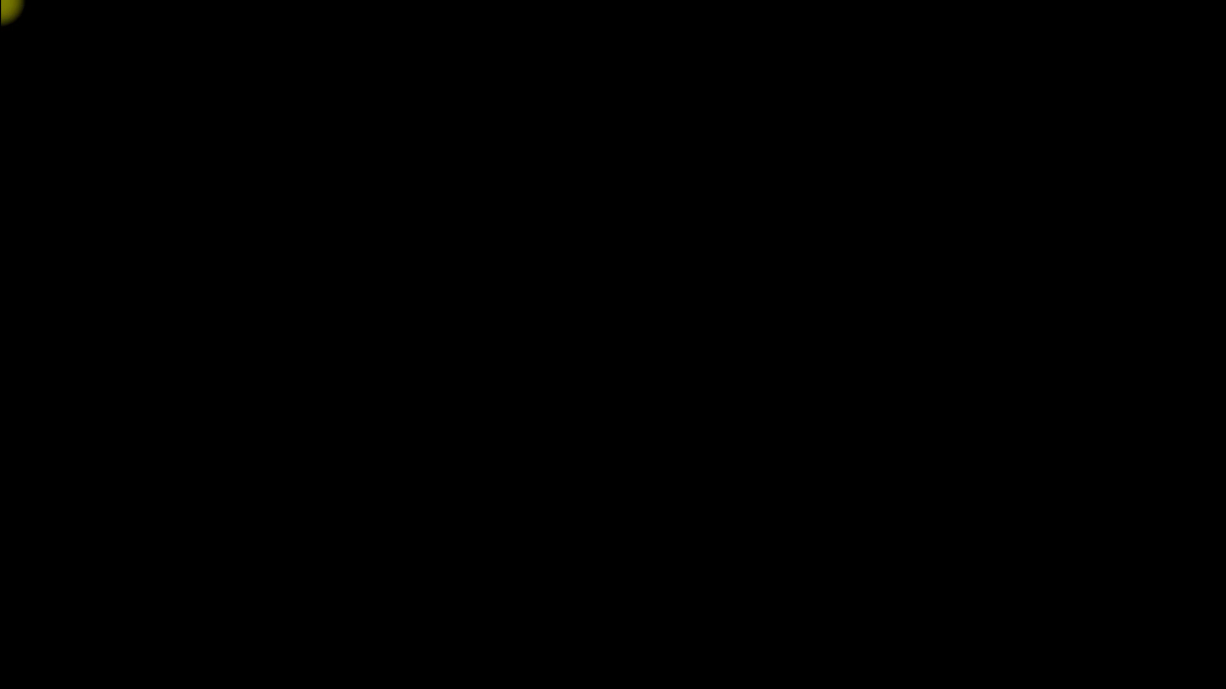
Approve the UAC prompt and expand HKEY_LOCAL_MACHINE > SYSTEM > ControlSet001.
click(559, 452)
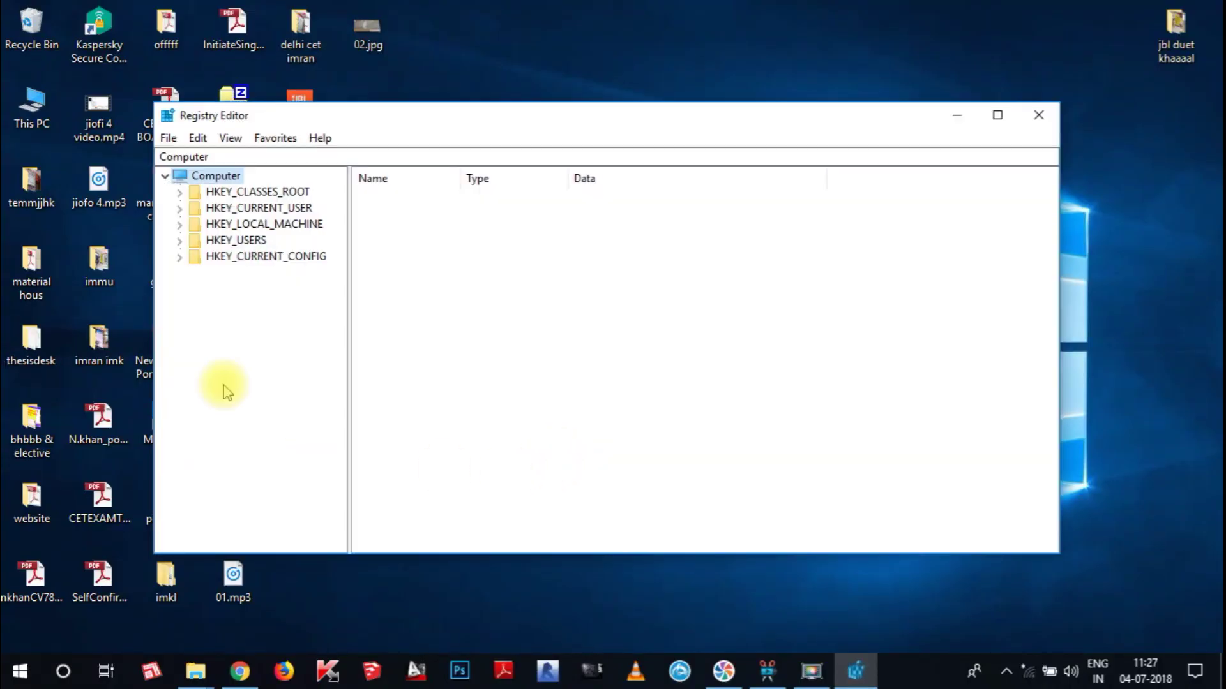
drag(419, 124, 426, 87)
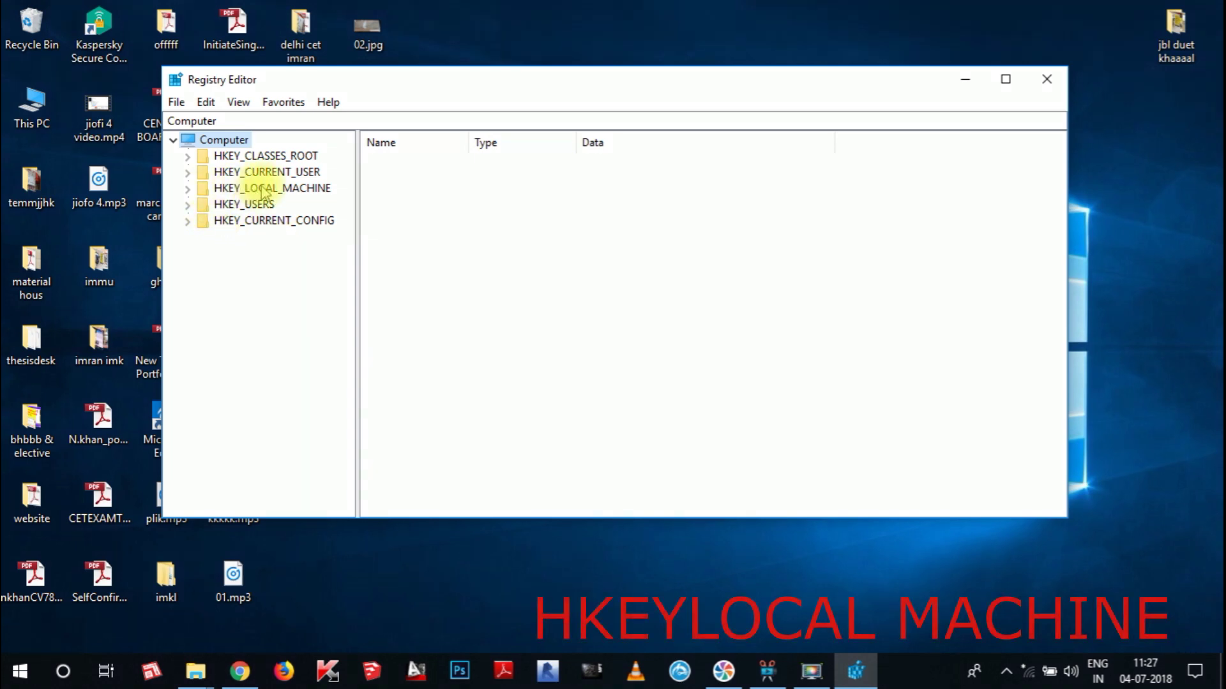
click(187, 189)
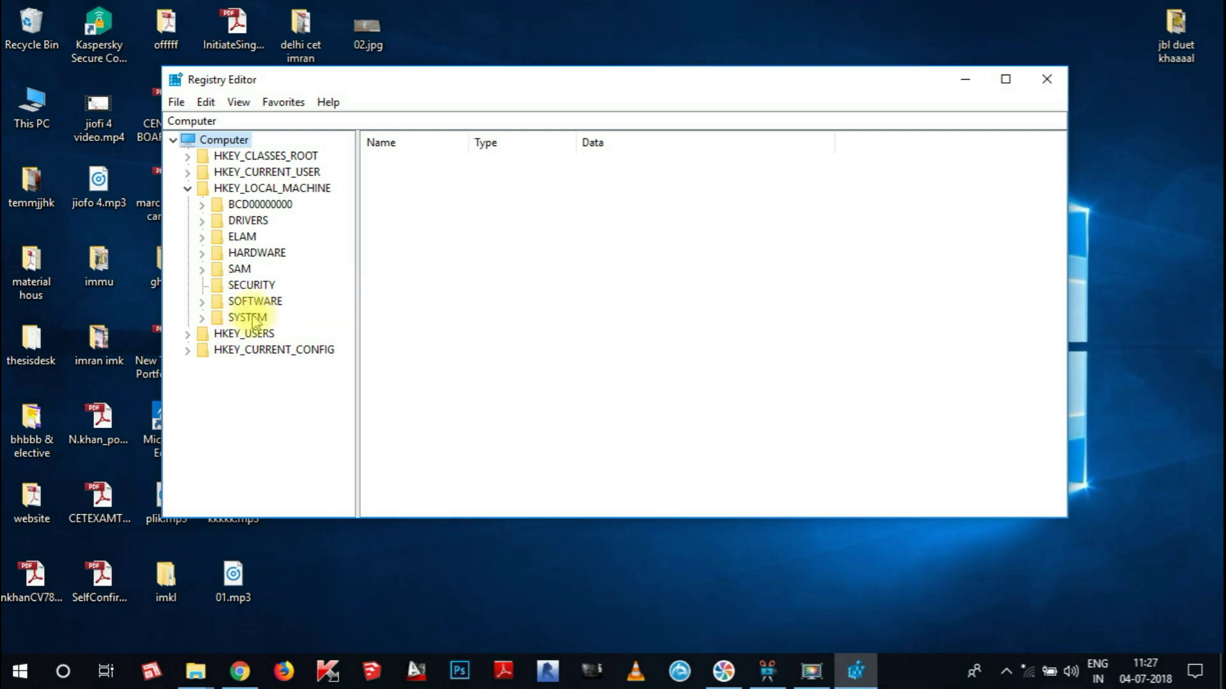
click(202, 318)
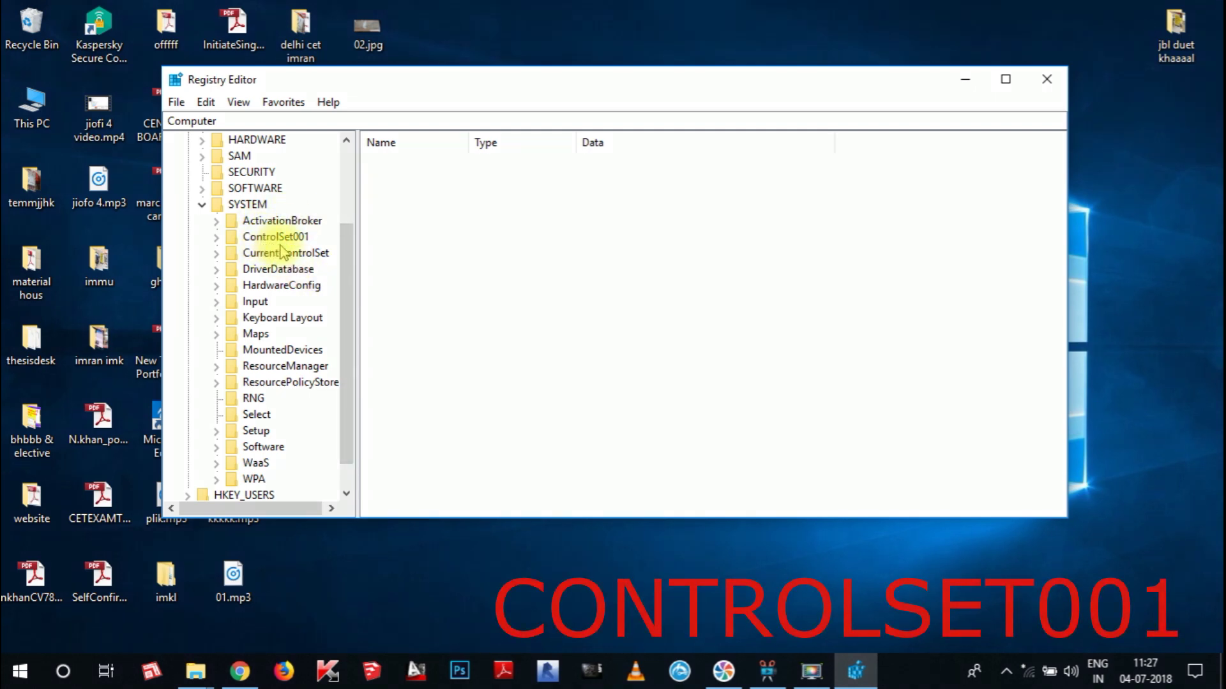
click(216, 237)
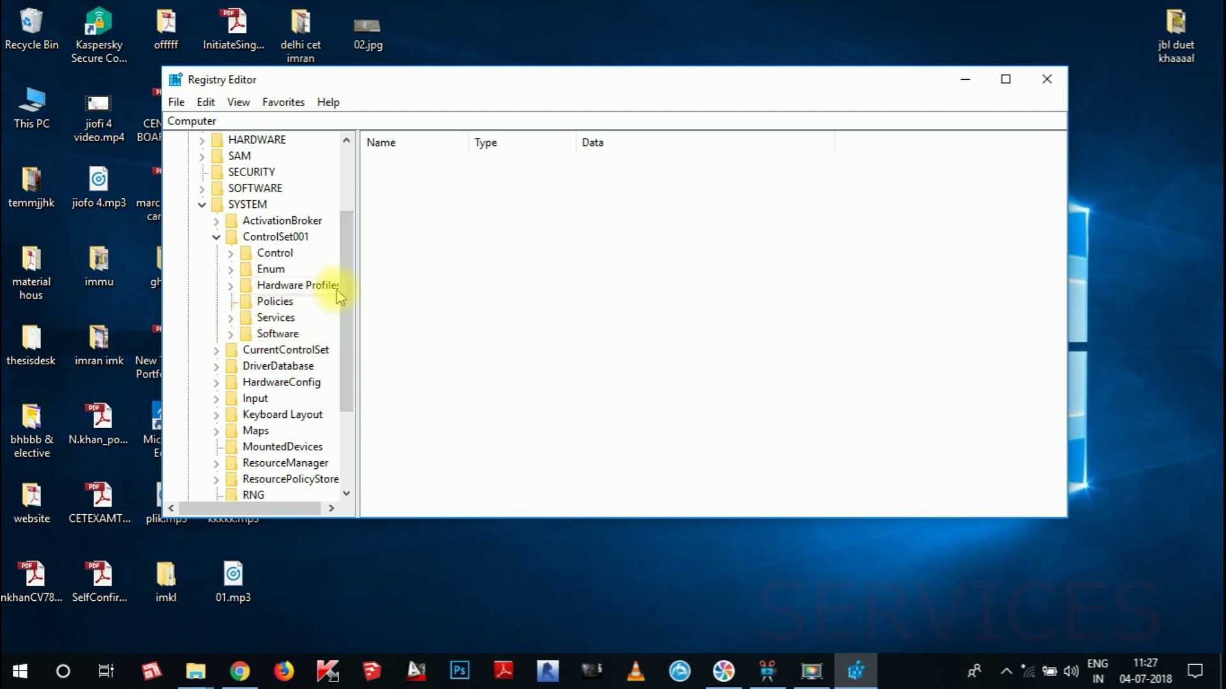
drag(342, 298, 333, 308)
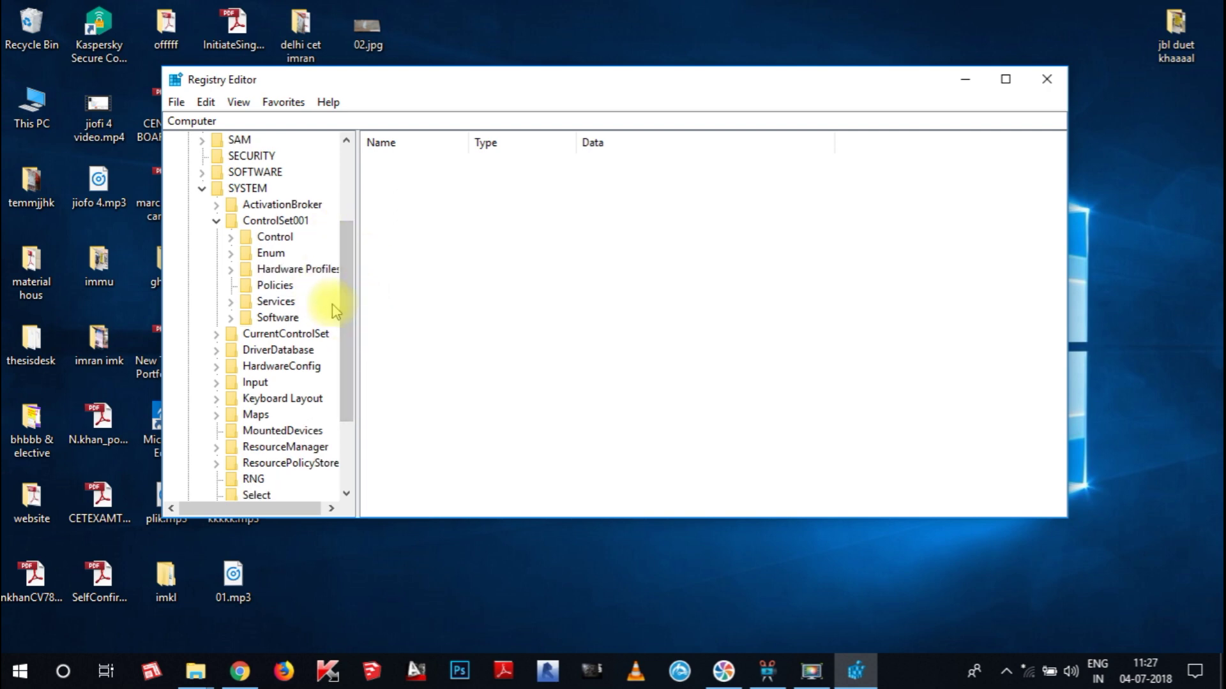
Expand ControlSet001\Services, scroll down the tree, and select the Ndu key.
click(232, 304)
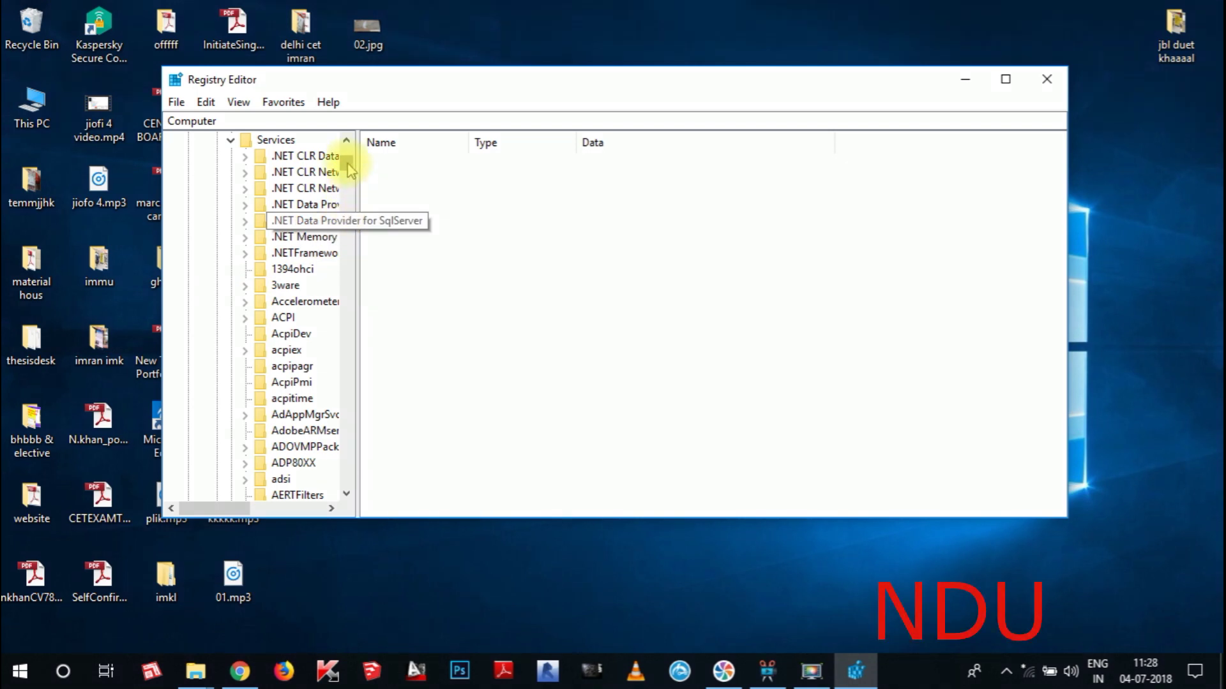
drag(350, 167, 356, 189)
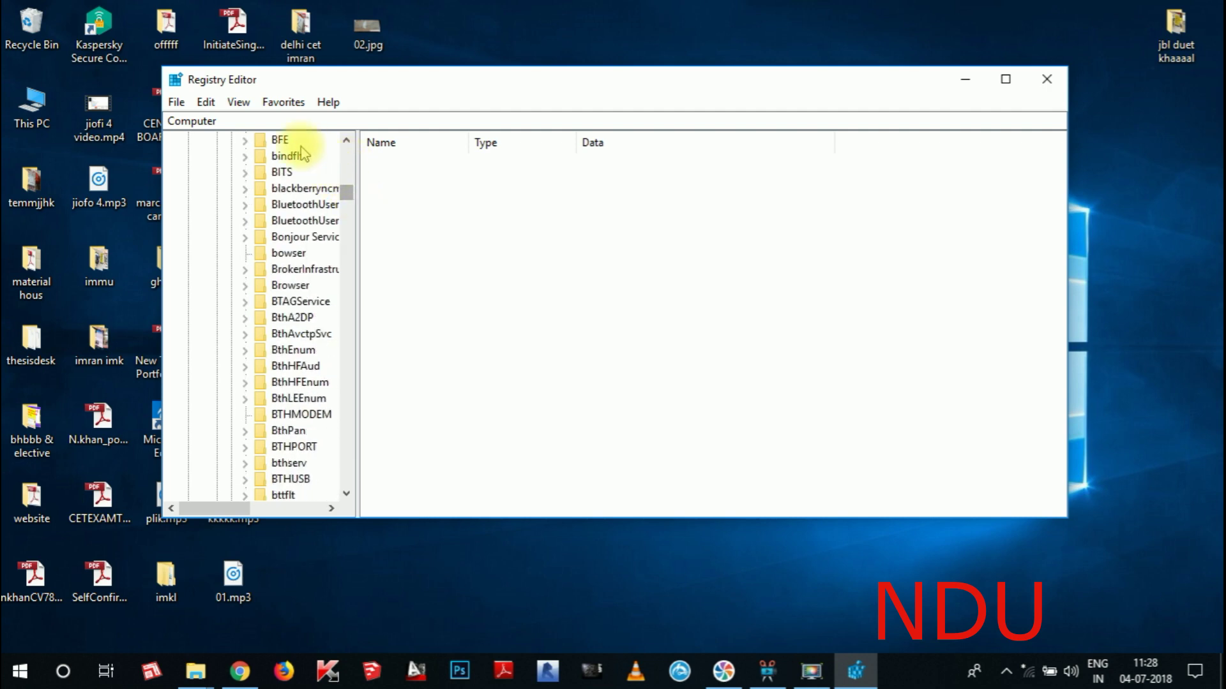
drag(347, 195, 347, 332)
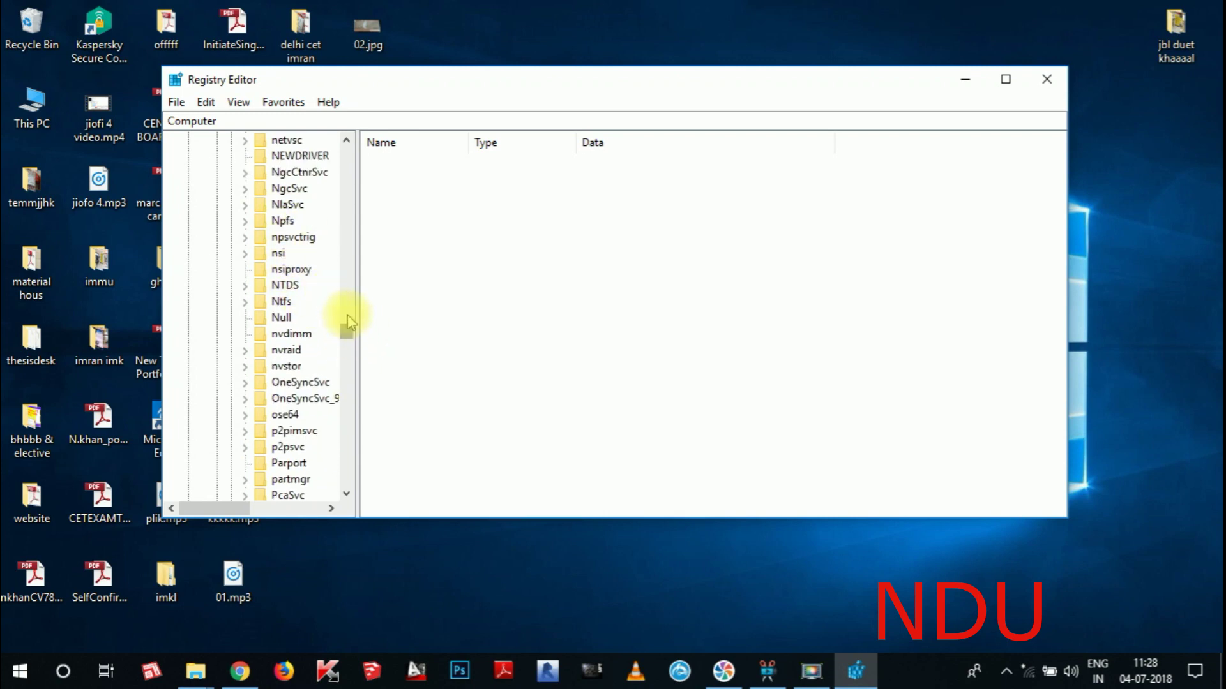
click(346, 140)
click(347, 140)
click(347, 140)
click(347, 140)
click(346, 140)
click(347, 140)
click(346, 140)
click(346, 140)
click(347, 139)
click(347, 140)
click(346, 139)
click(347, 140)
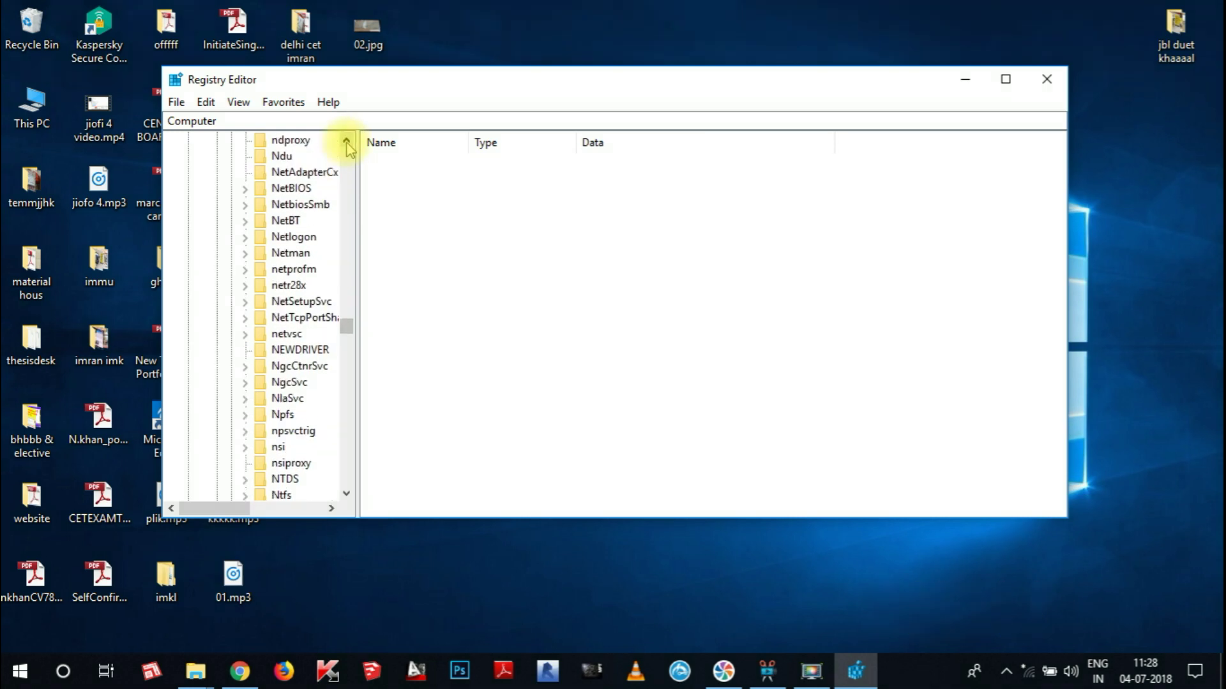
click(281, 157)
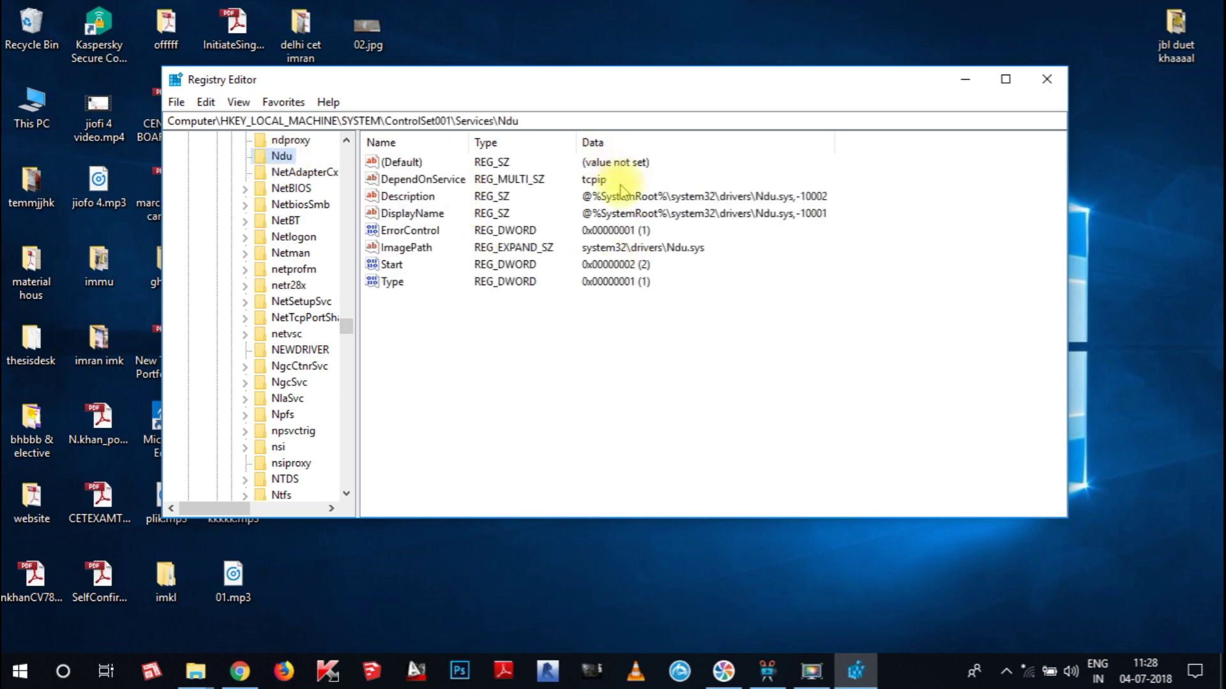
Change the Ndu key's Start value data from 2 to 4.
click(394, 266)
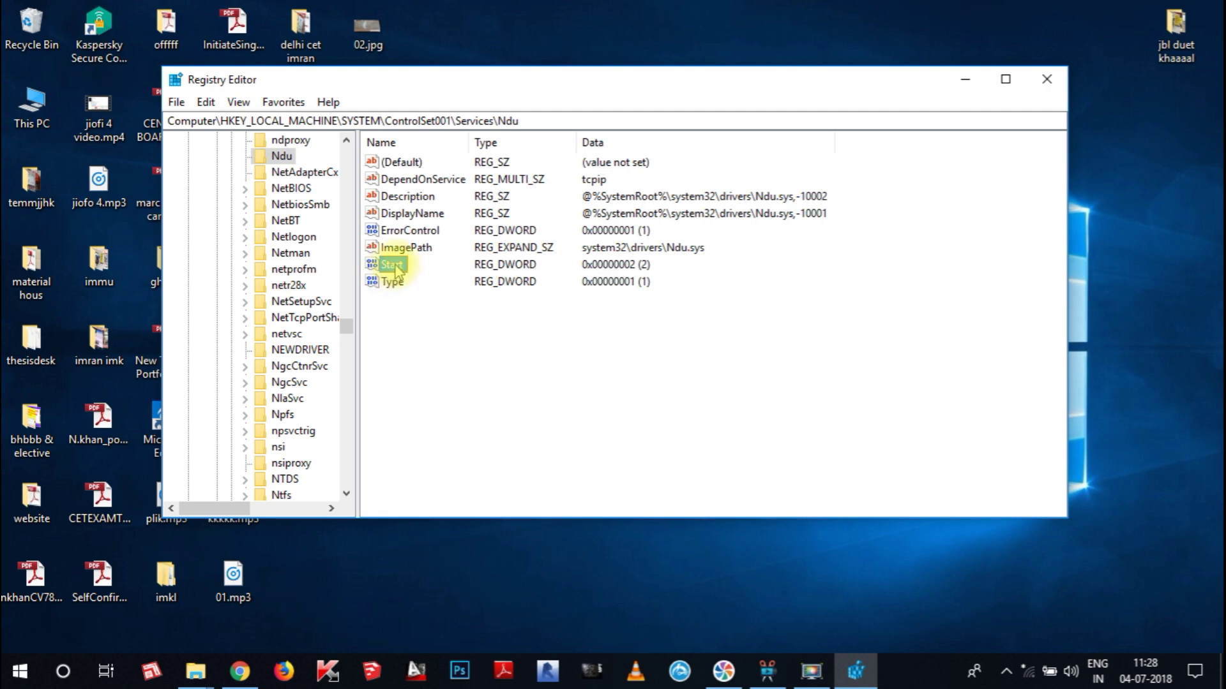
double_click(395, 266)
drag(334, 156, 424, 160)
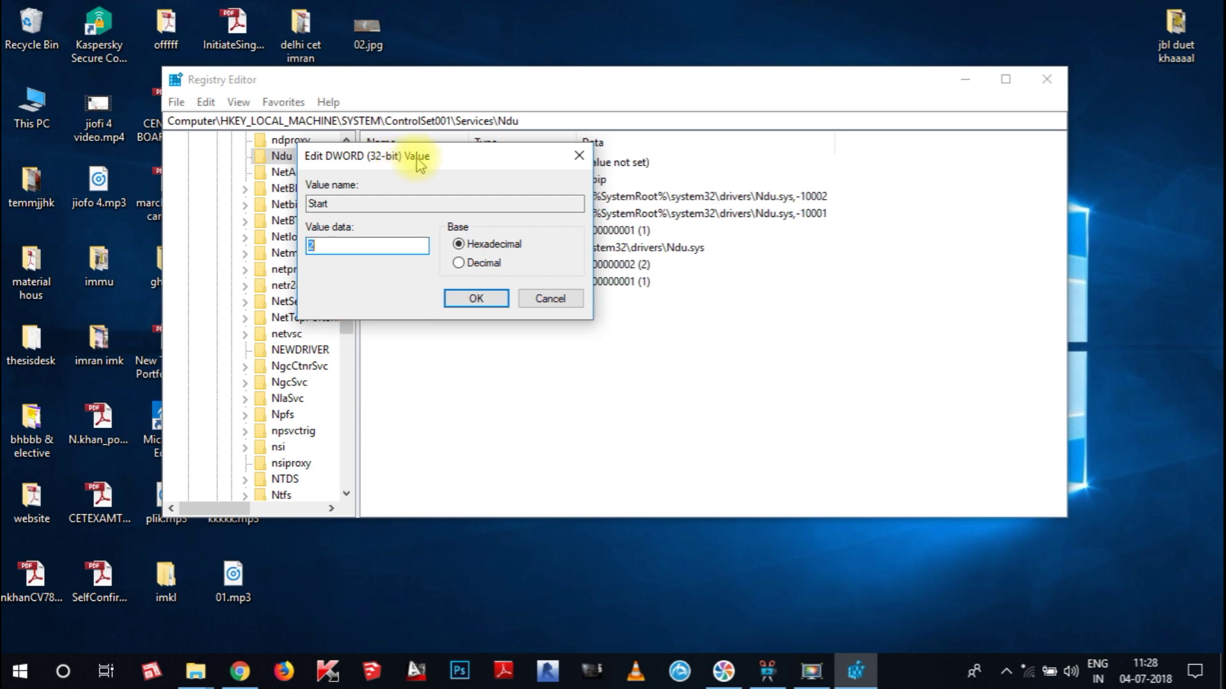
click(346, 247)
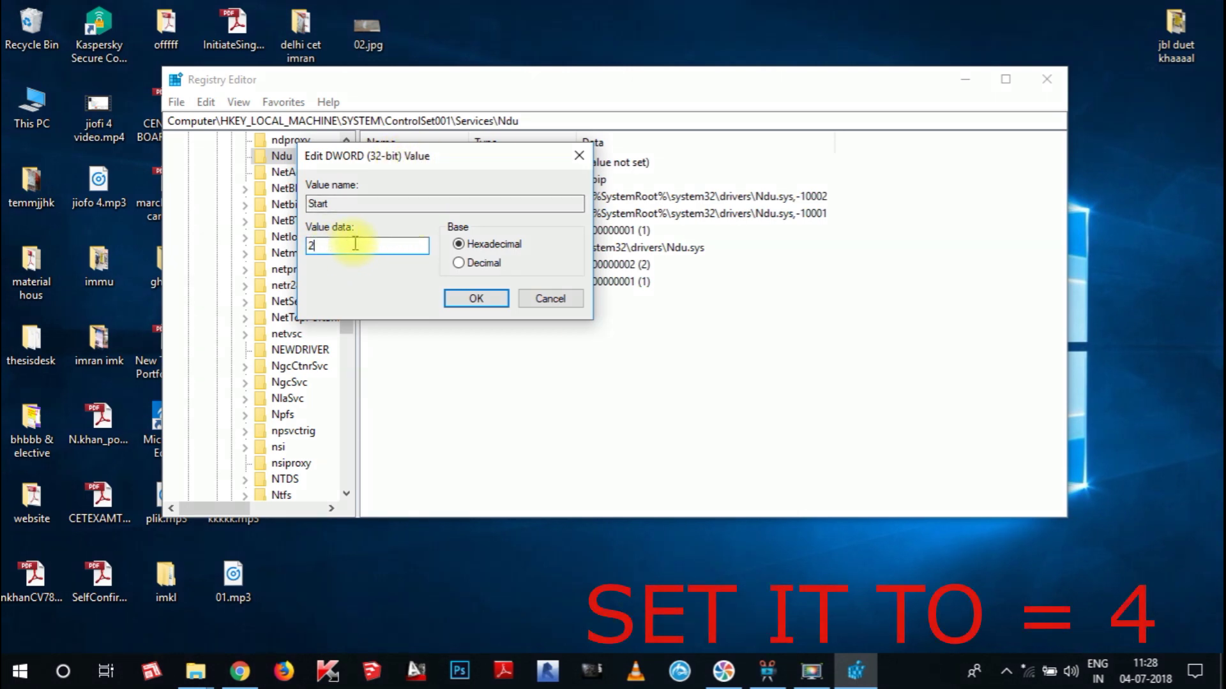
double_click(316, 246)
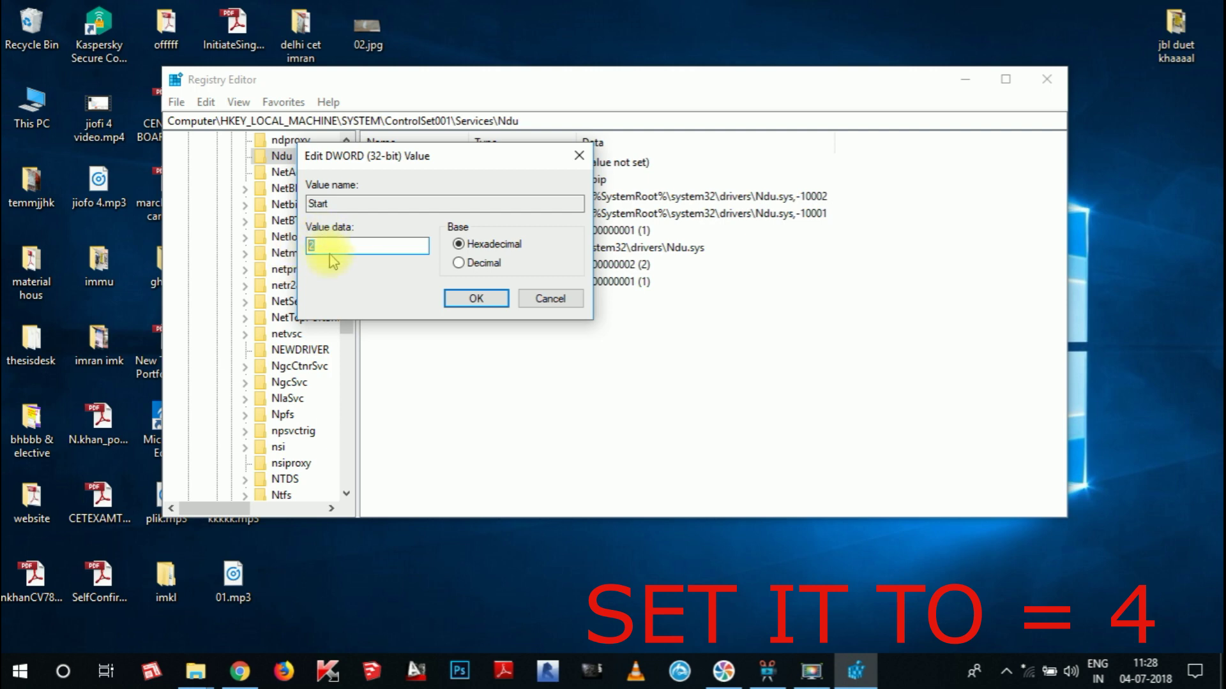
text(4)
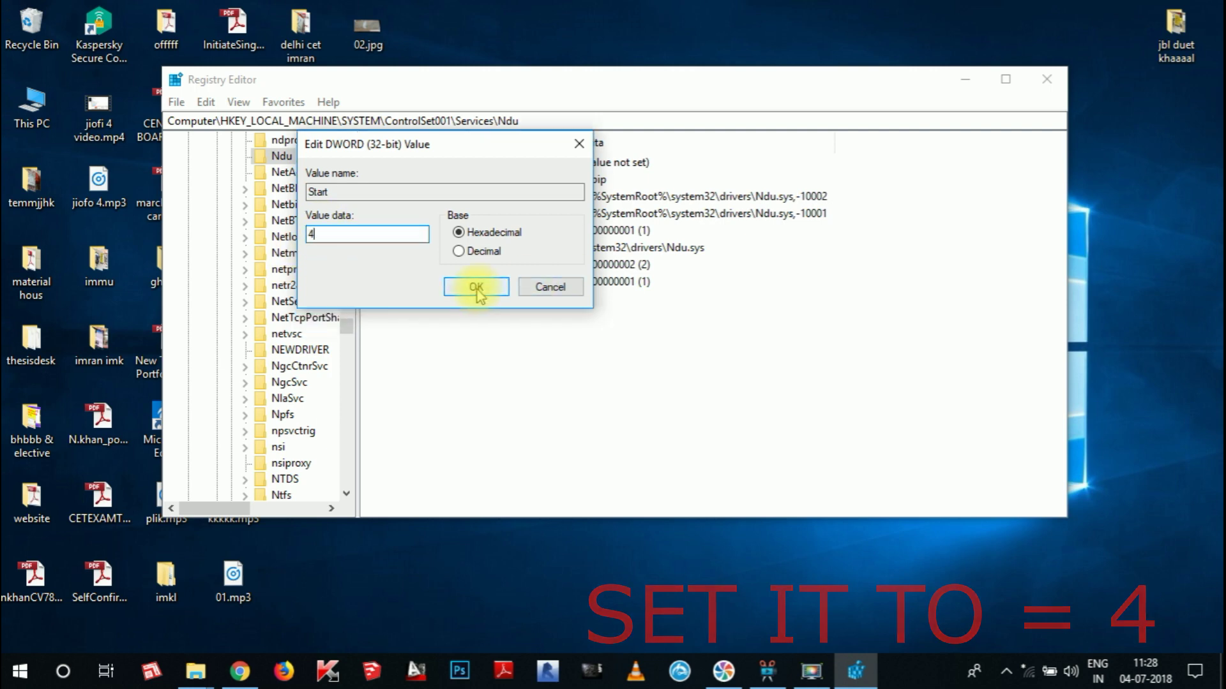
click(477, 287)
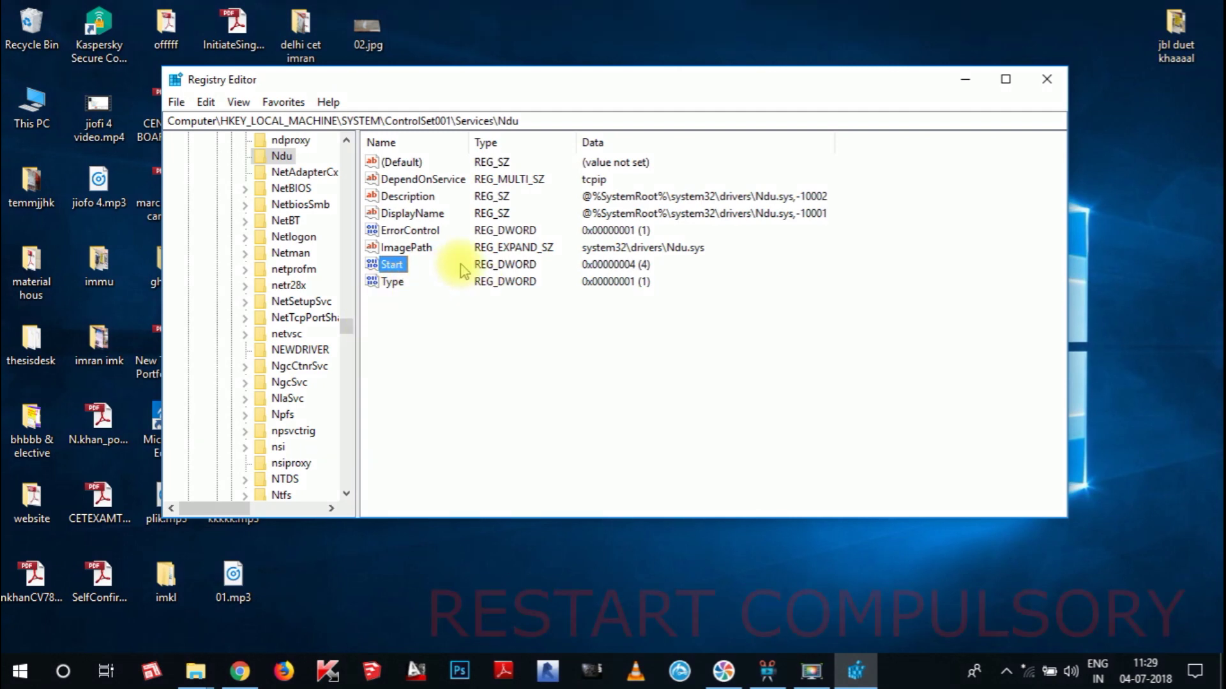
click(18, 674)
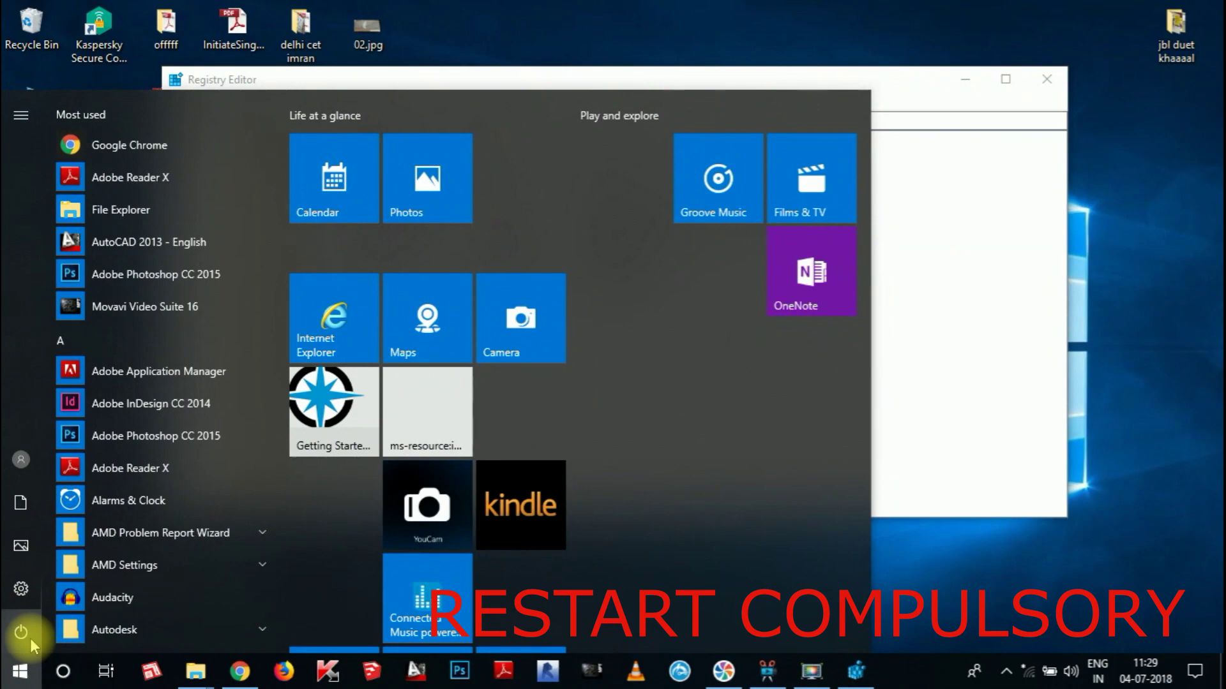
Restart the computer from the Start menu's power options.
click(30, 638)
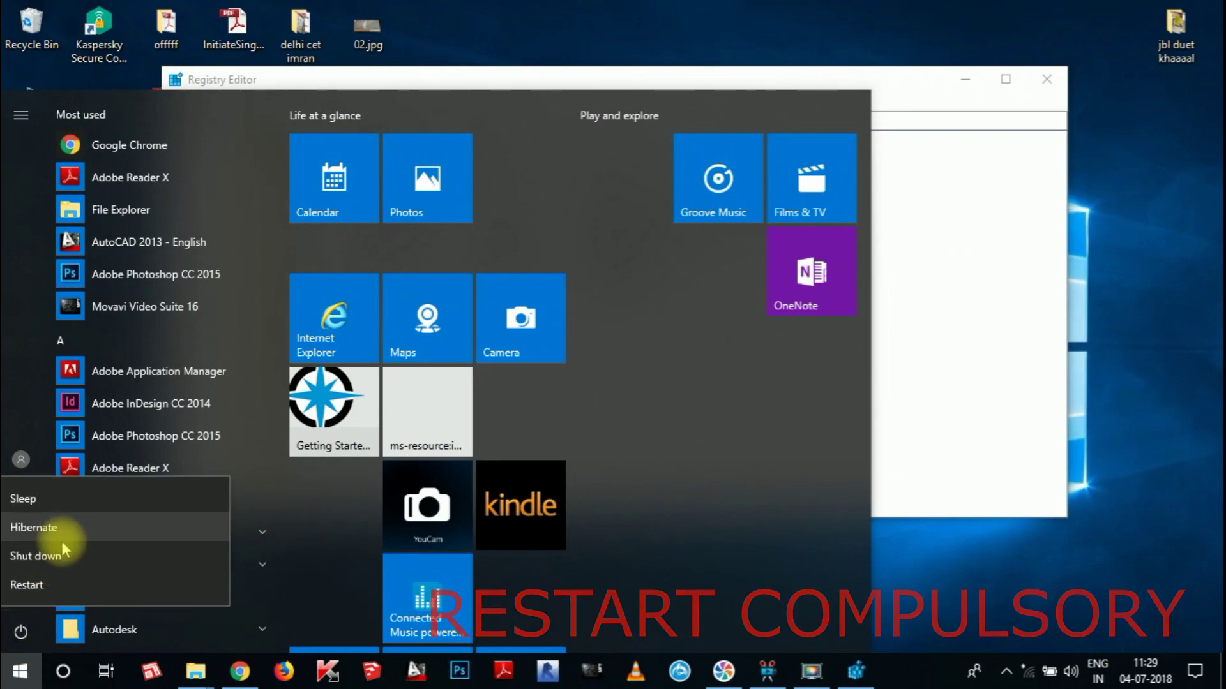
click(55, 580)
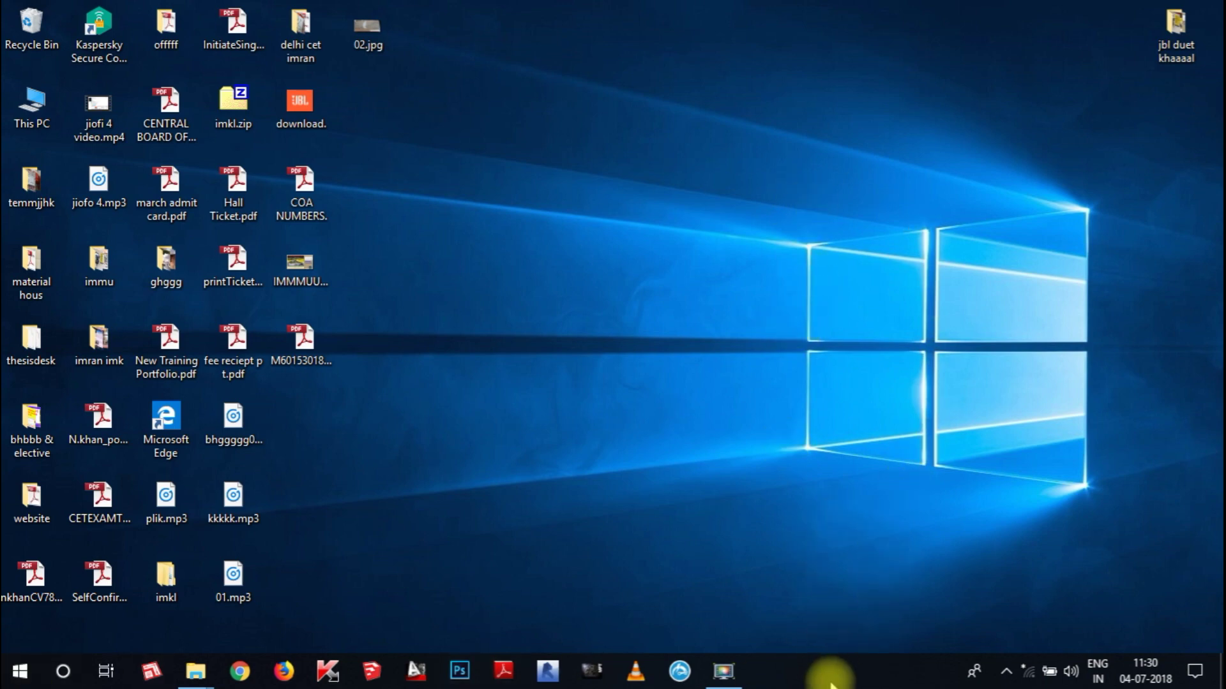
Launch Task Manager from the taskbar and show the Performance graphs, CPU now 24%.
right_click(851, 678)
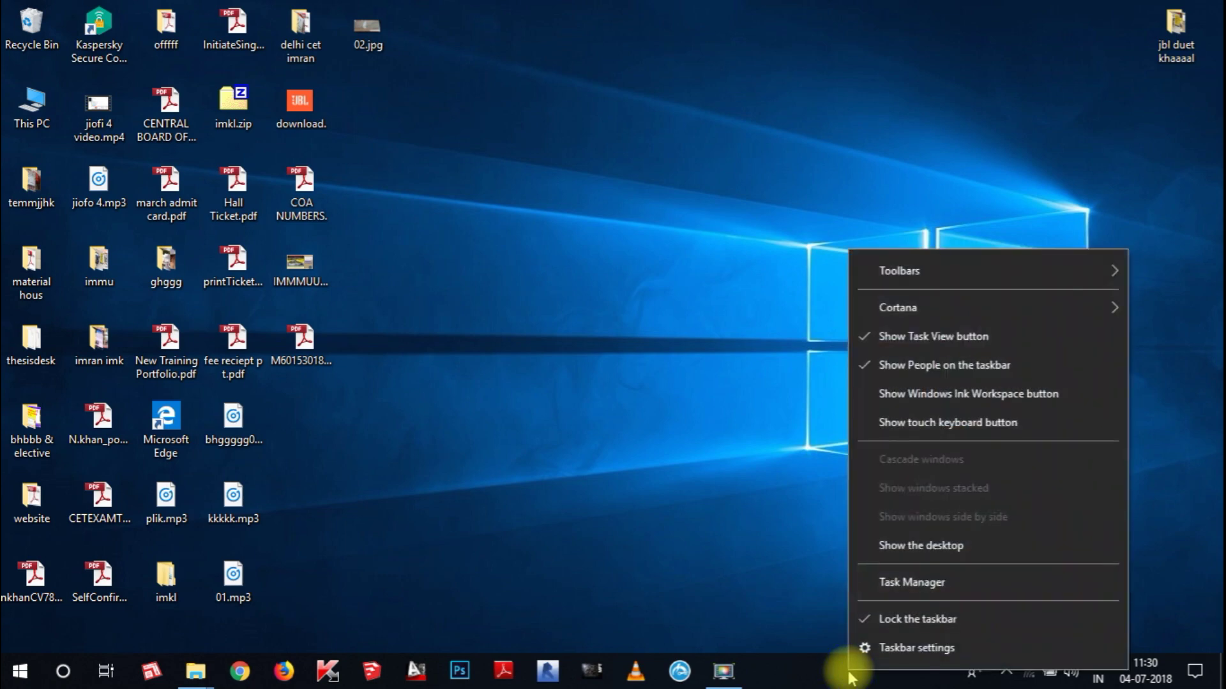
click(911, 583)
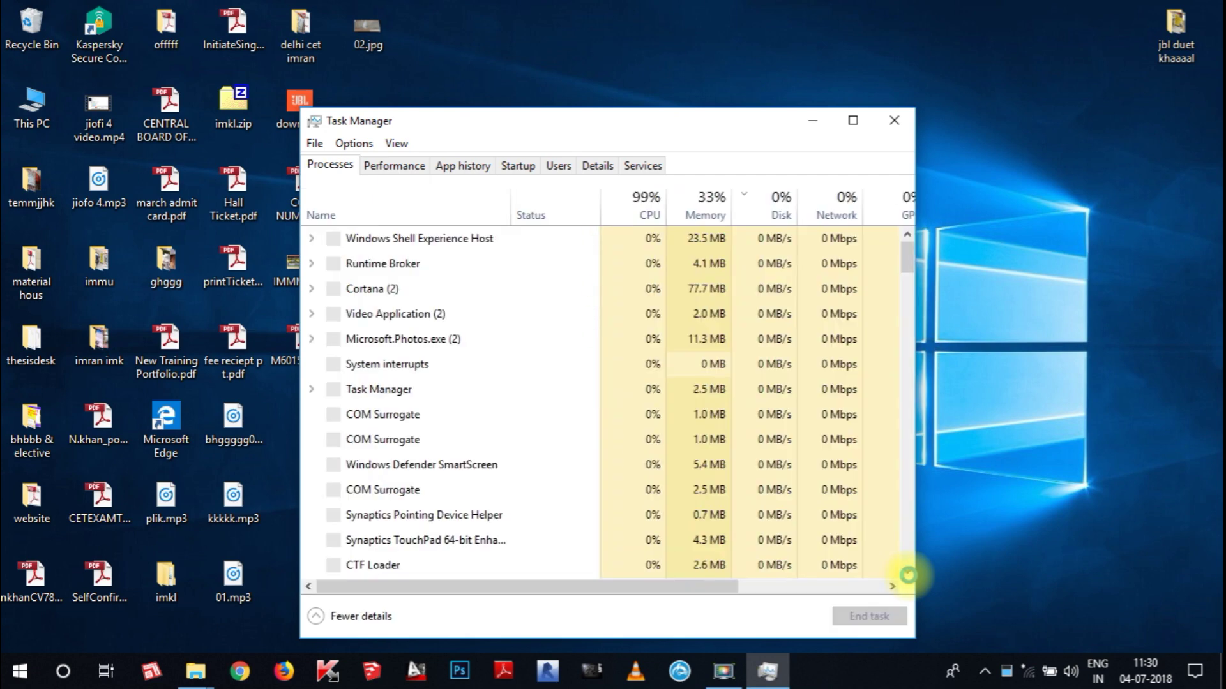
drag(645, 123, 605, 46)
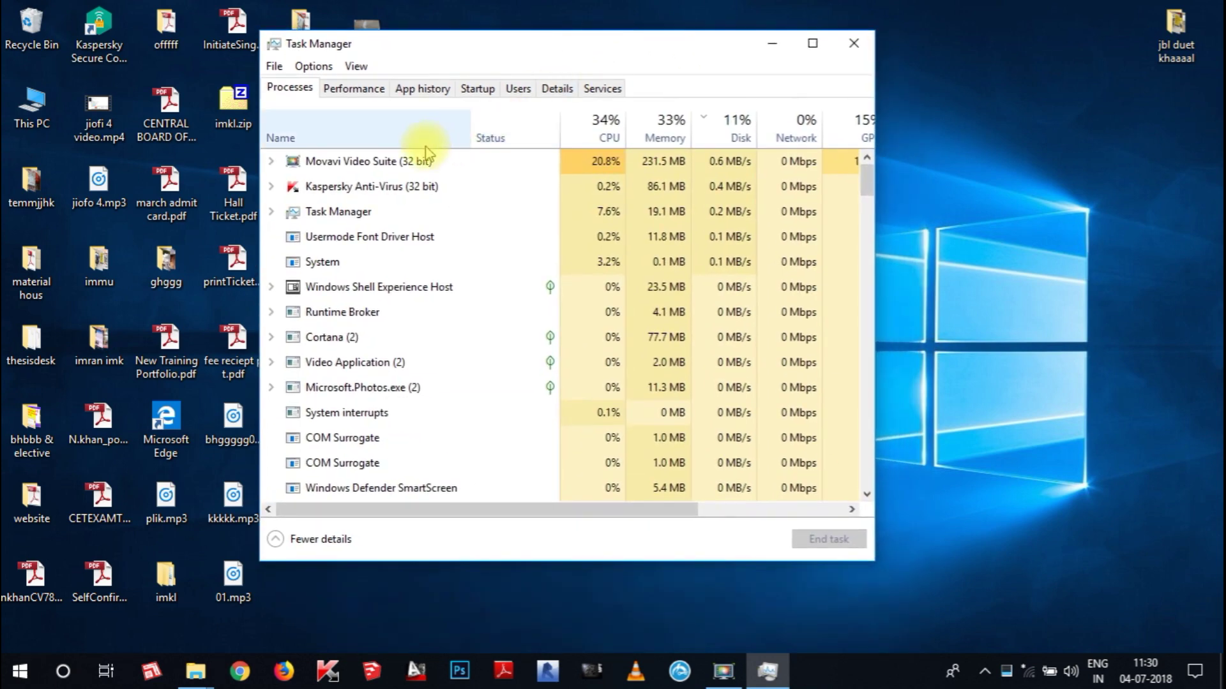
click(351, 89)
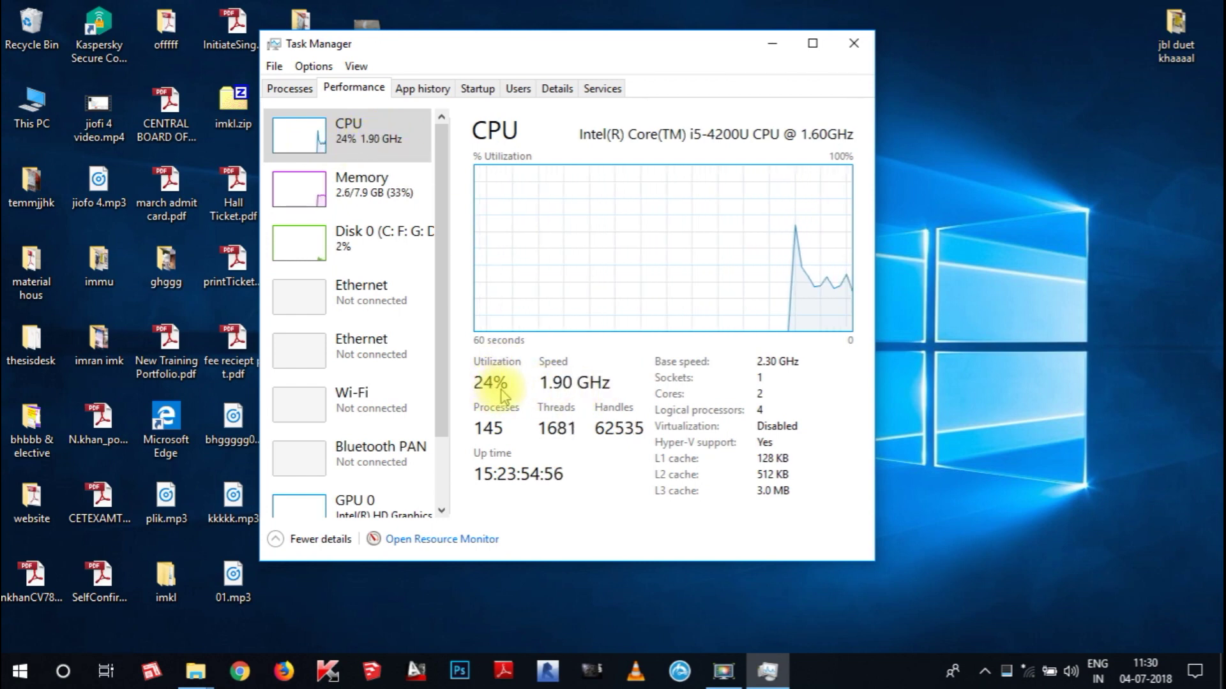
Review Memory (2.6/7.9 GB, 33%) and Disk 0 usage, then return to Processes.
click(391, 185)
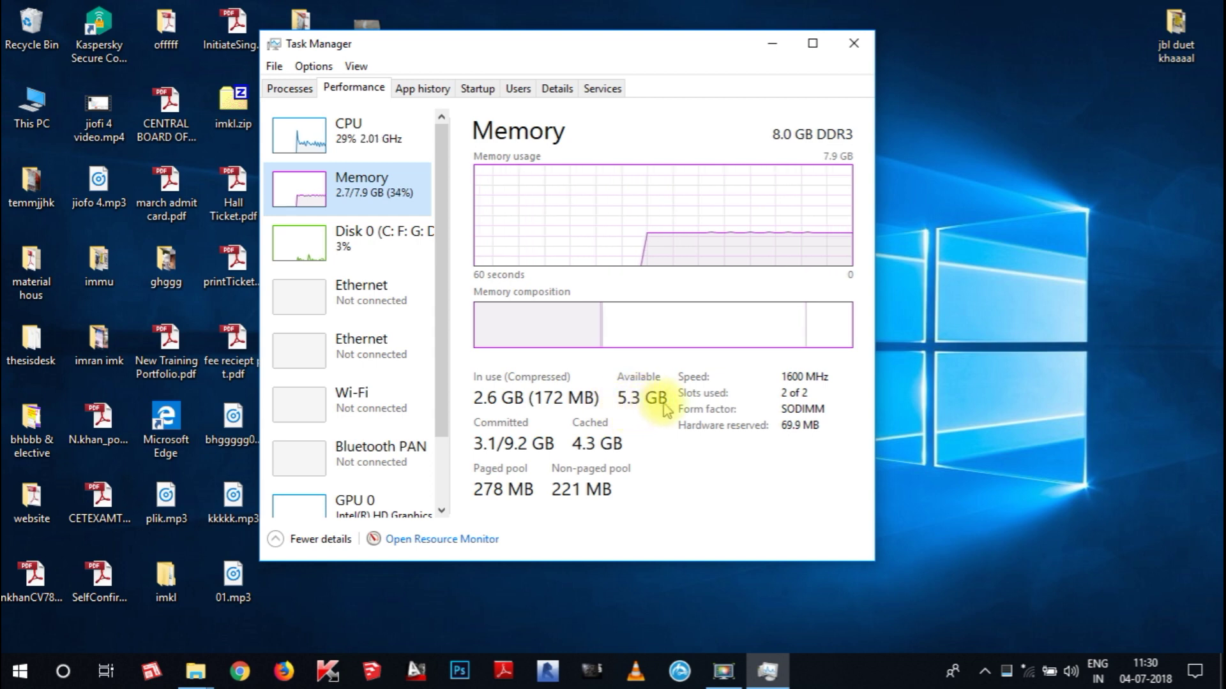
click(351, 239)
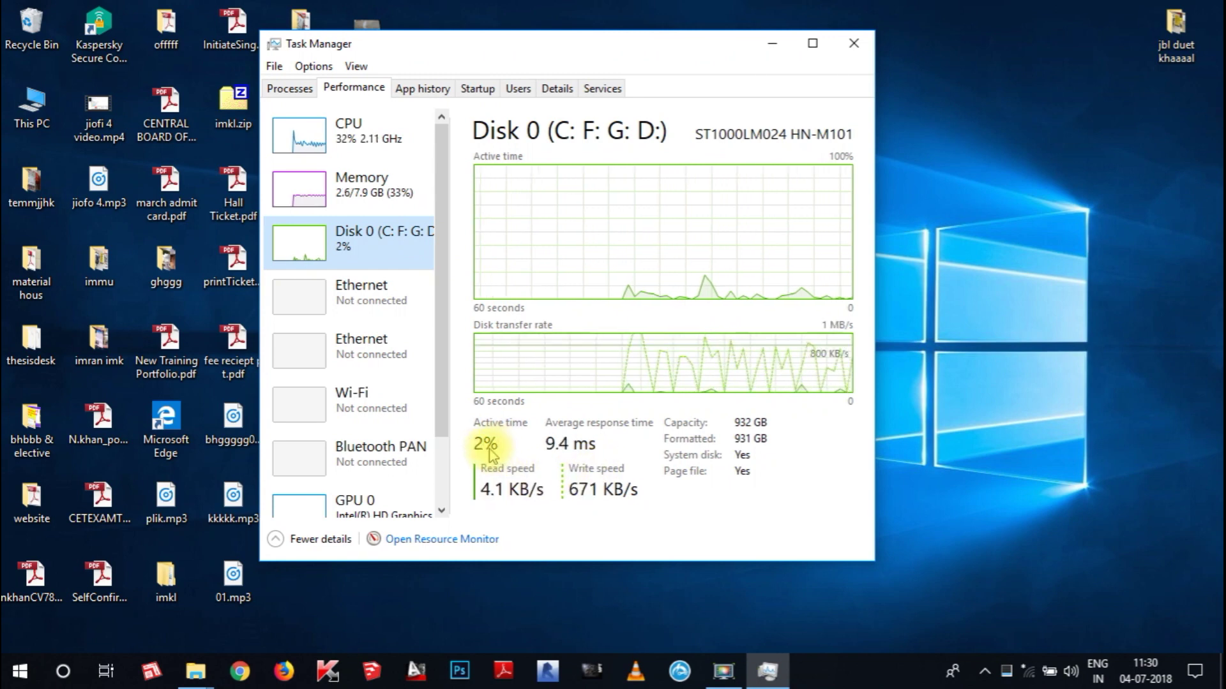
click(293, 88)
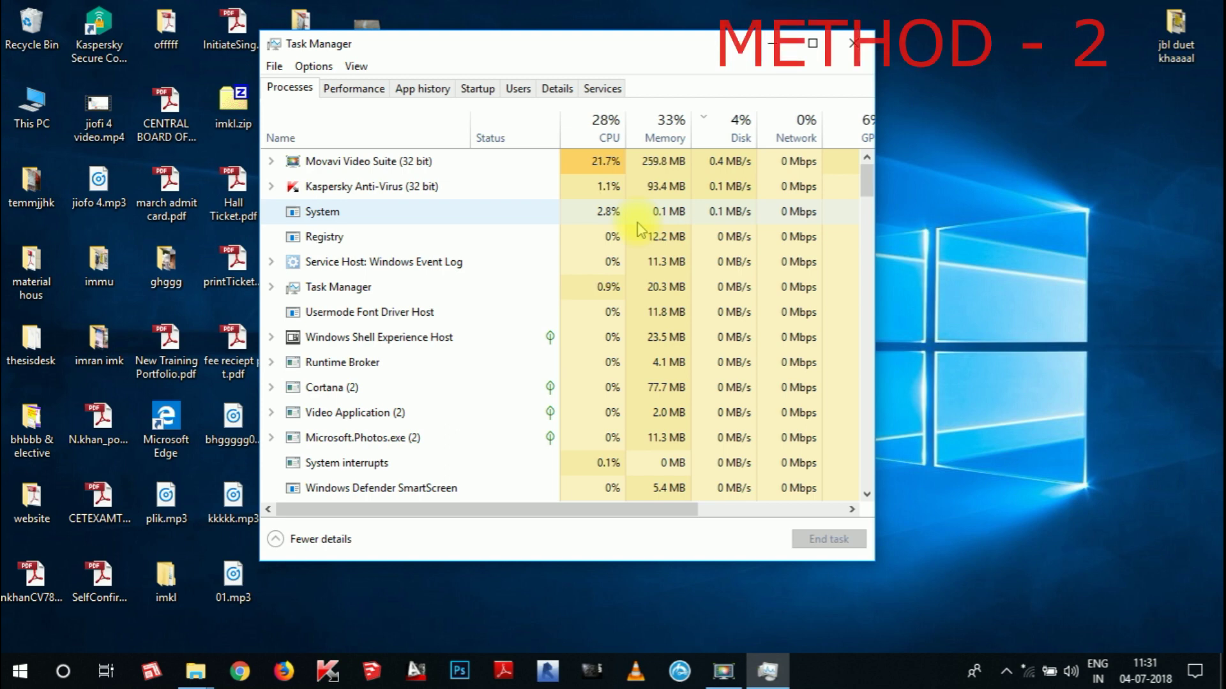
Close Task Manager and enter services.msc in the Run dialog.
click(861, 54)
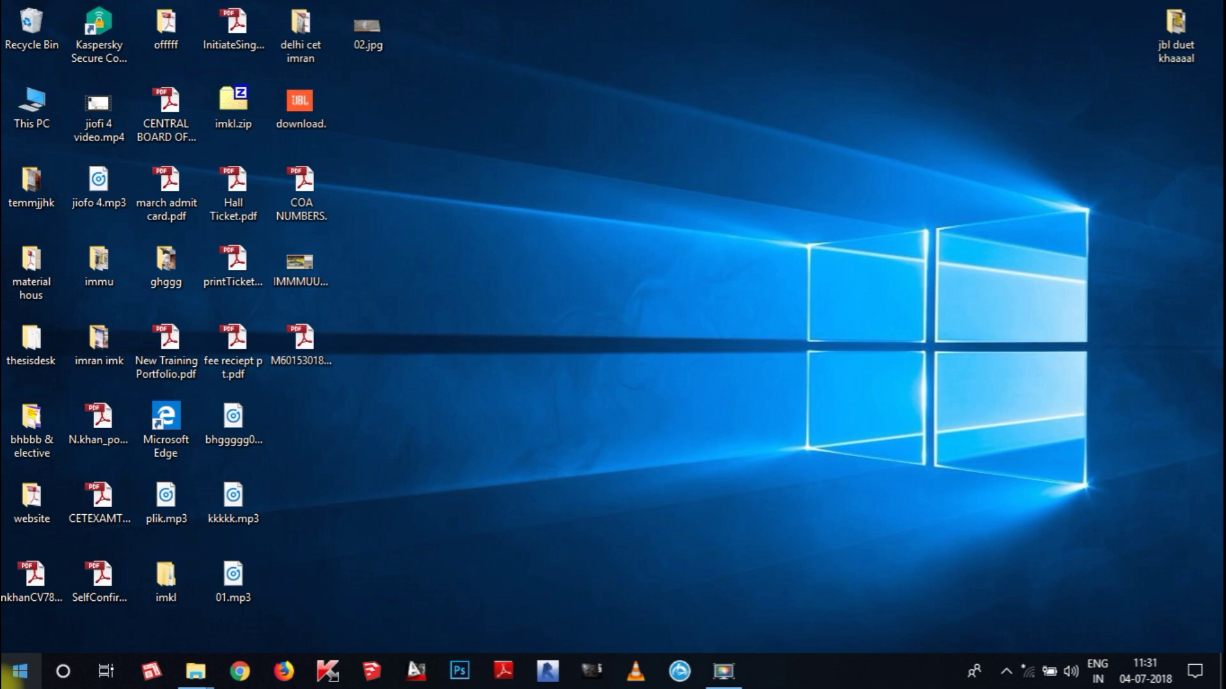
right_click(12, 675)
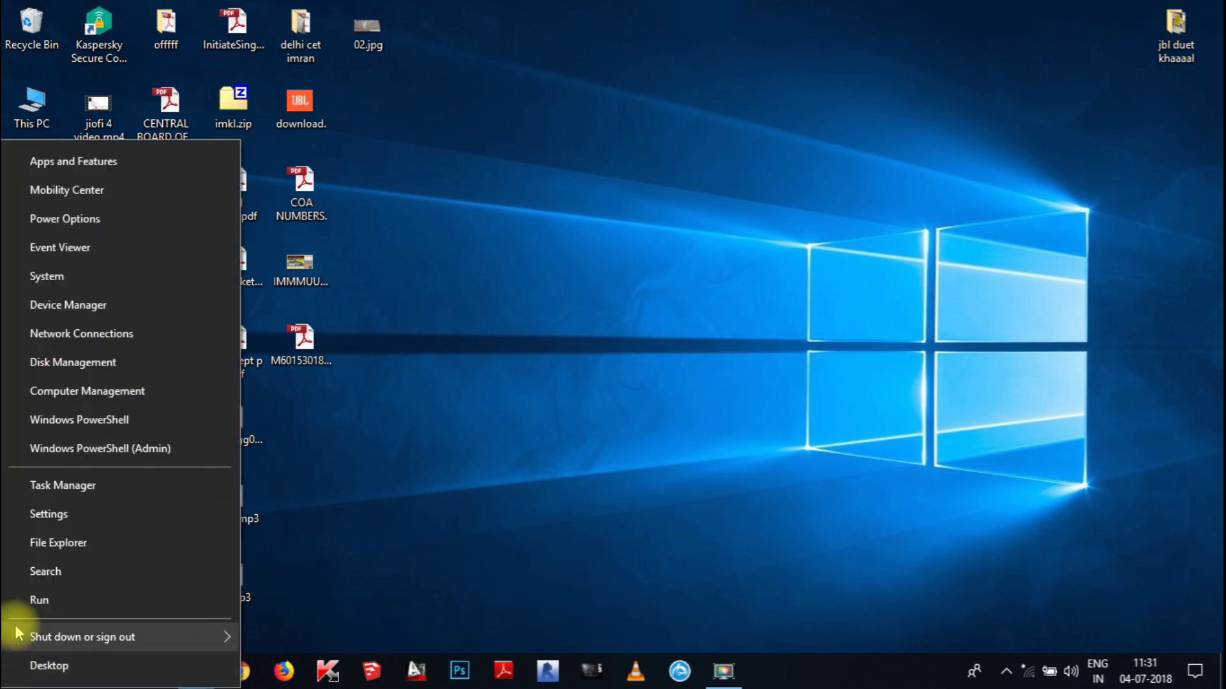
click(39, 600)
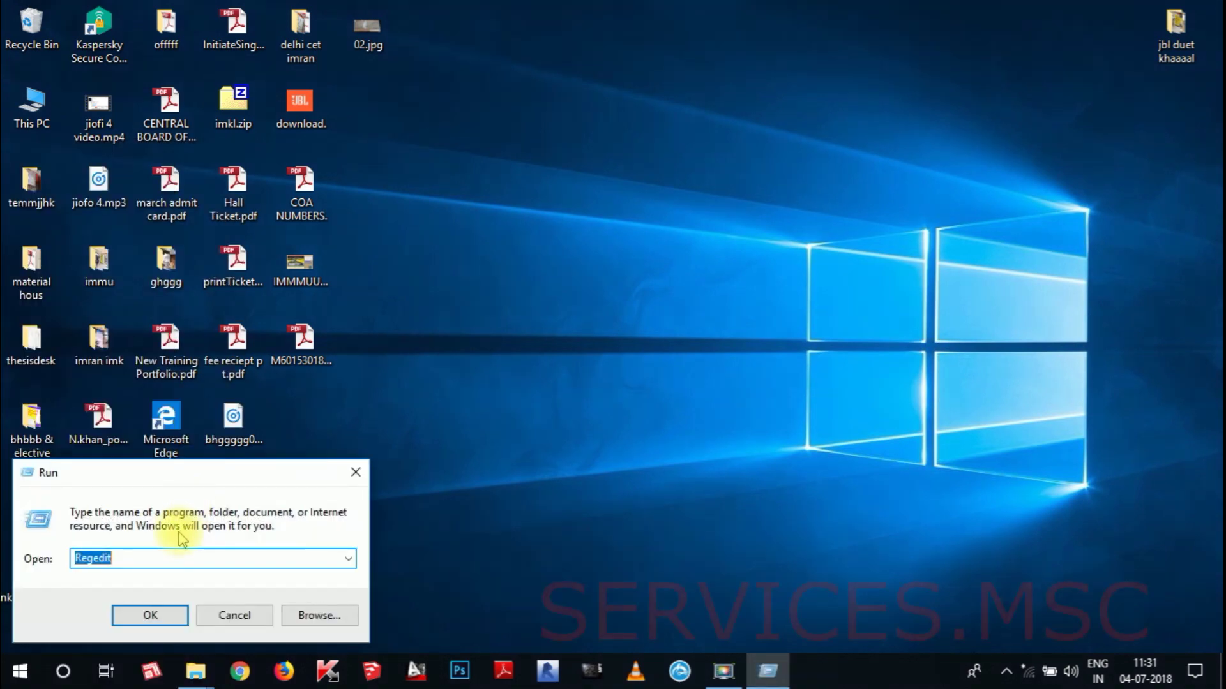
text(se)
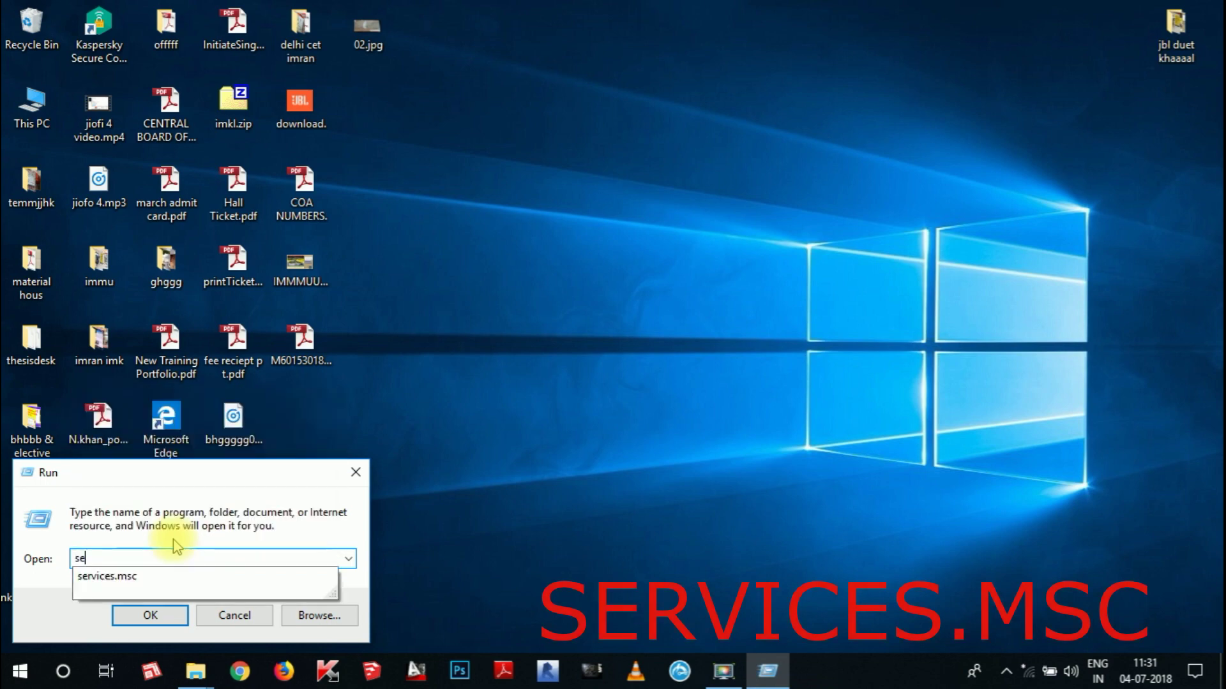
text(rvices)
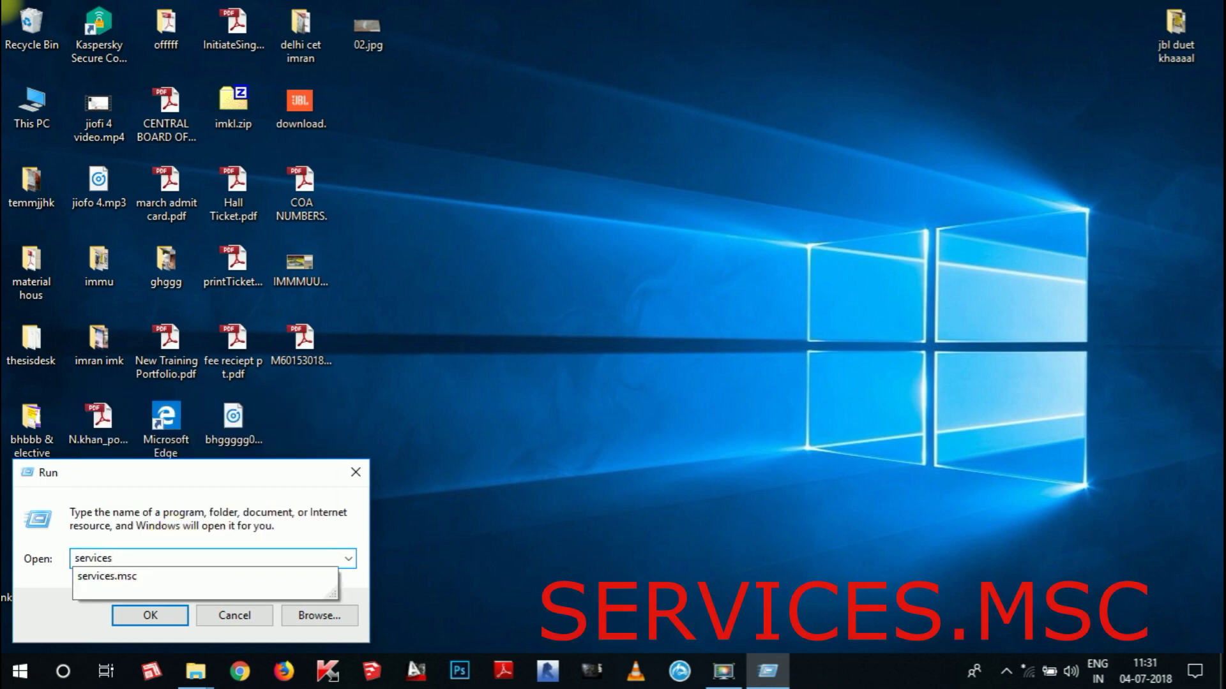
text(.msc)
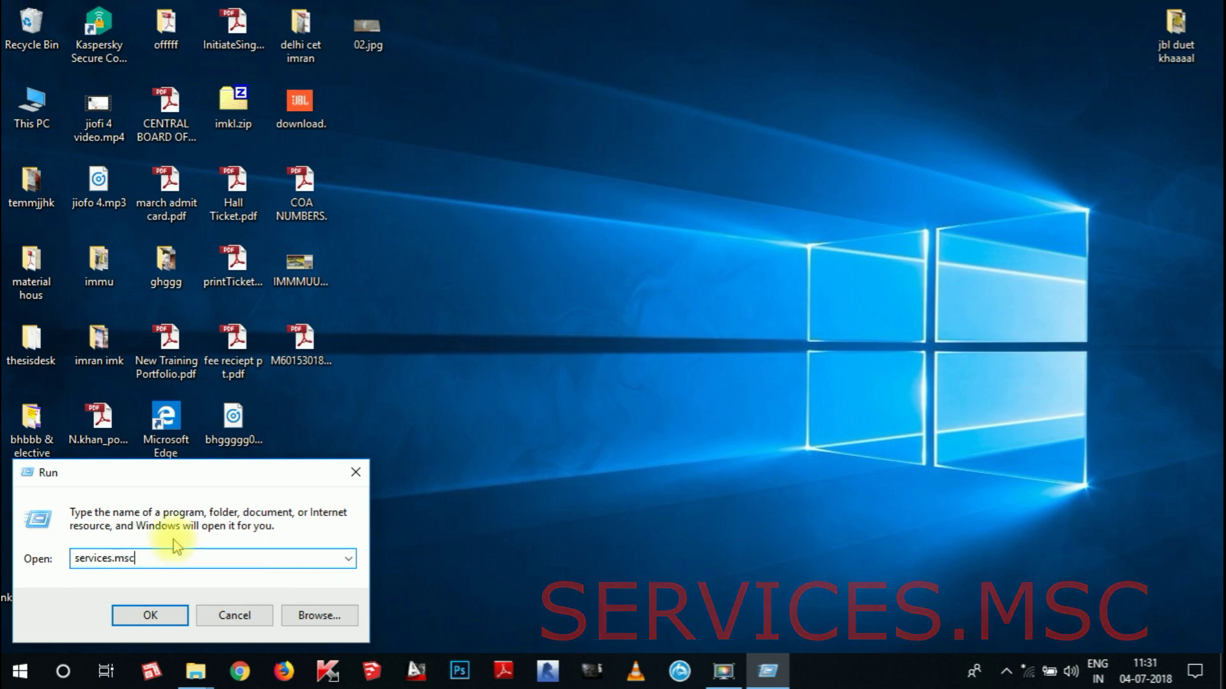
Launch the Services console and select the Superfetch service in the list.
click(160, 615)
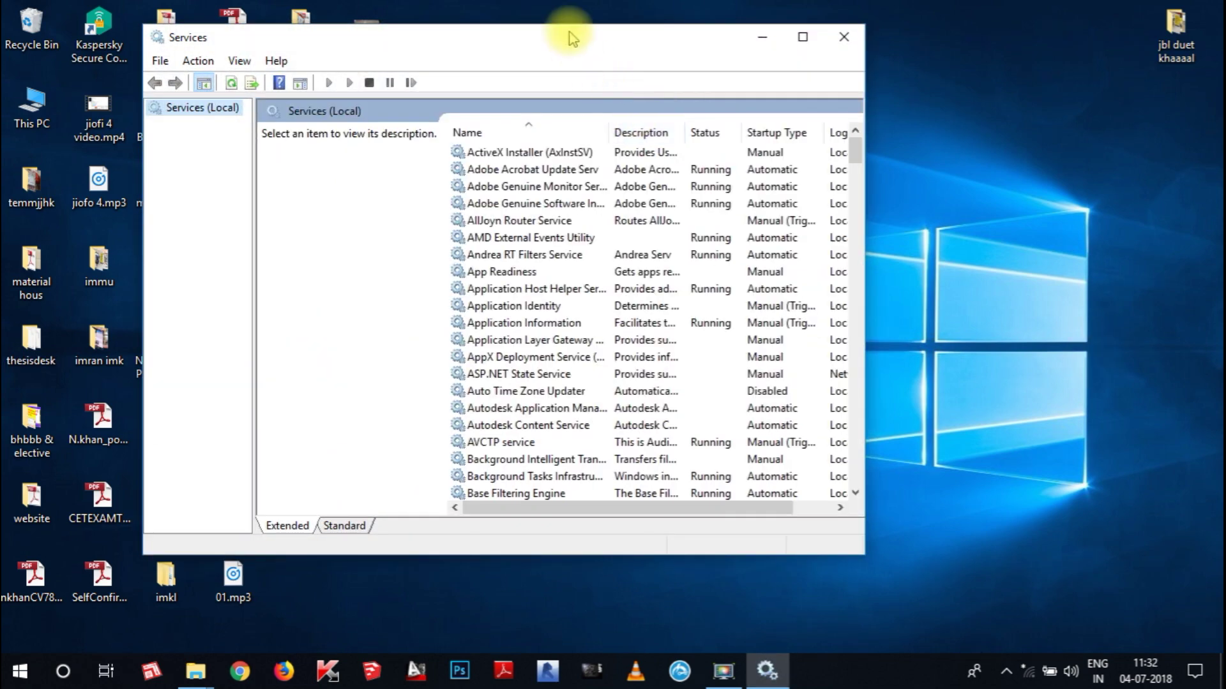
drag(570, 37, 639, 41)
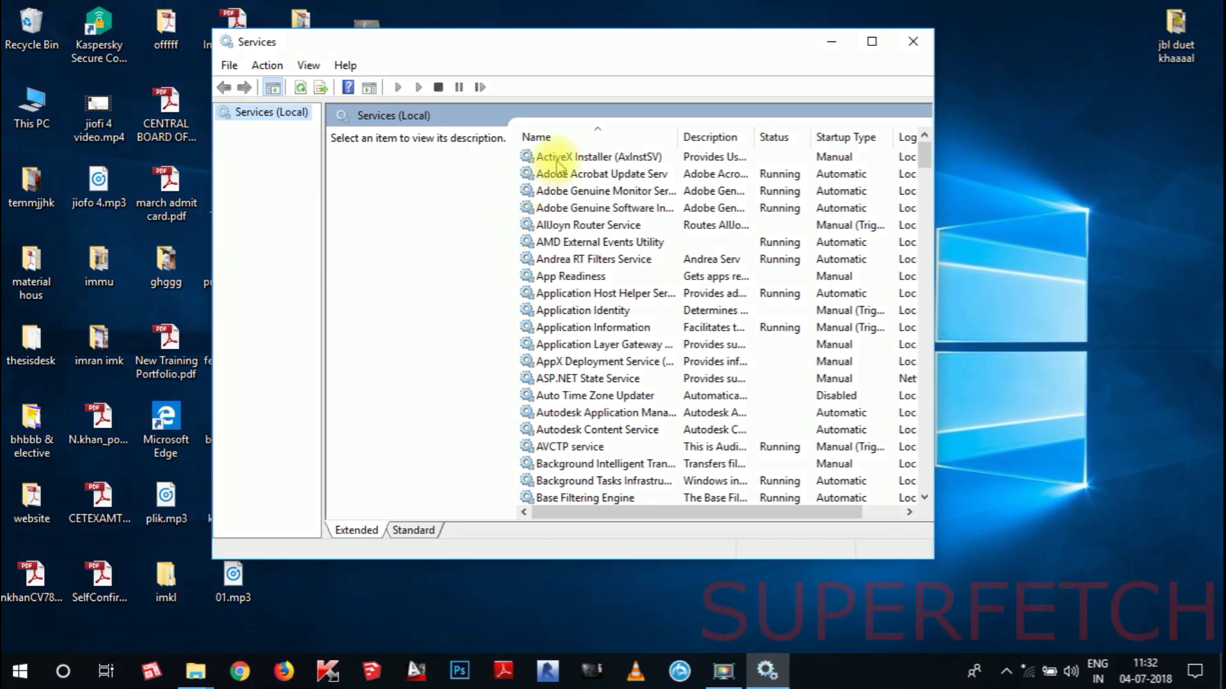
drag(927, 163, 927, 176)
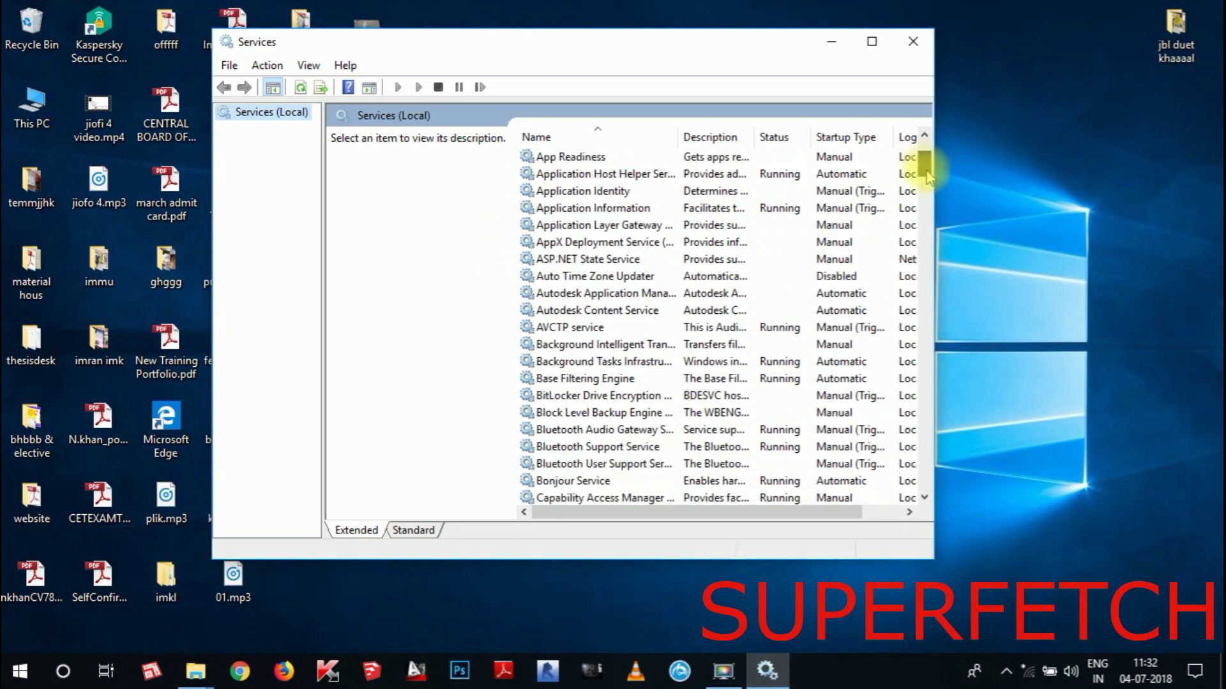
drag(928, 175, 949, 389)
click(568, 431)
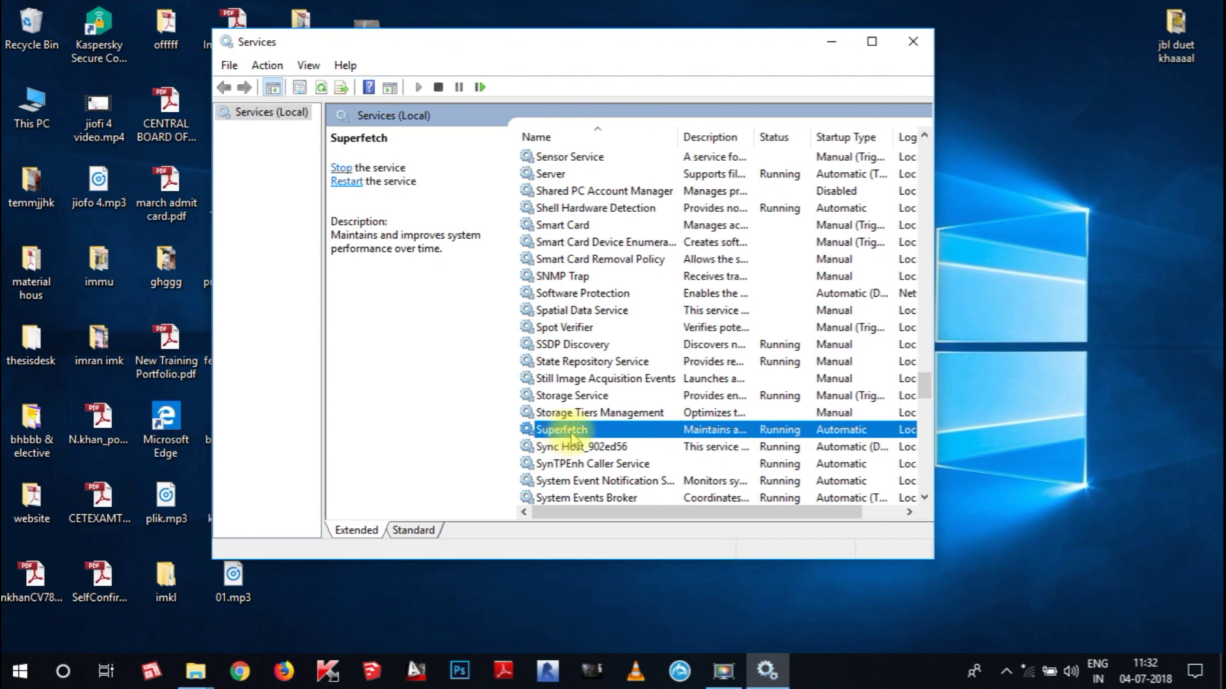
Change Superfetch's startup type from Automatic to Disabled in its properties and apply it.
double_click(571, 433)
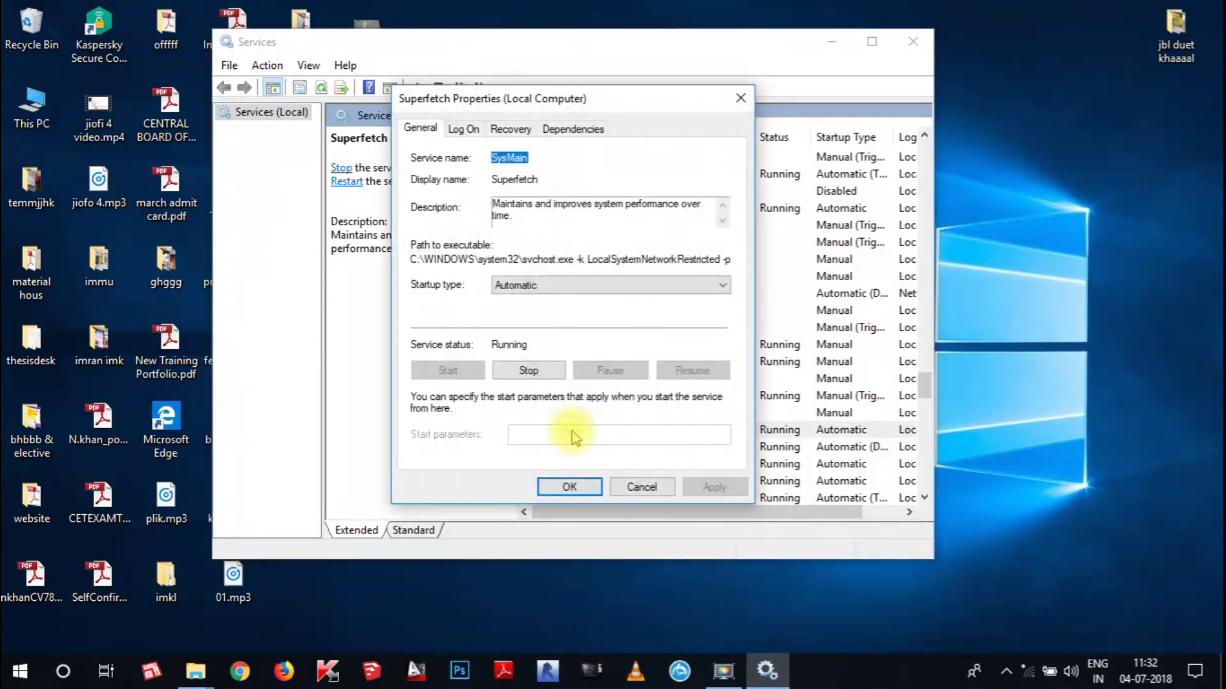
drag(473, 103, 534, 111)
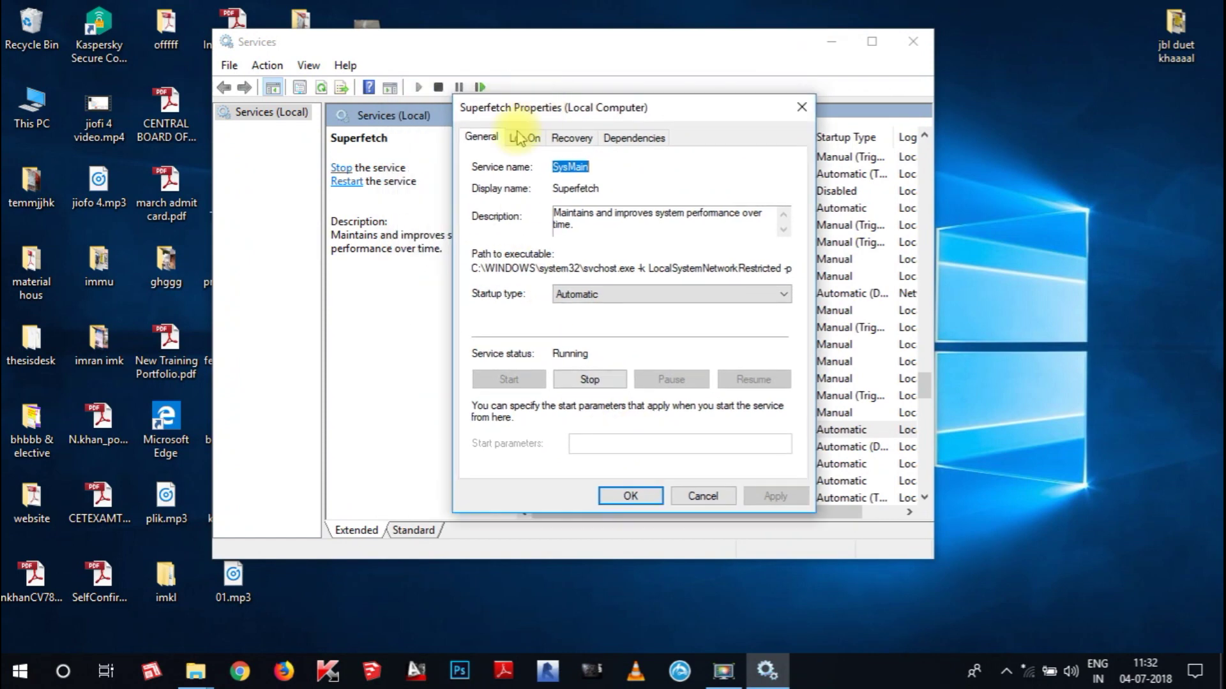
drag(648, 110, 602, 93)
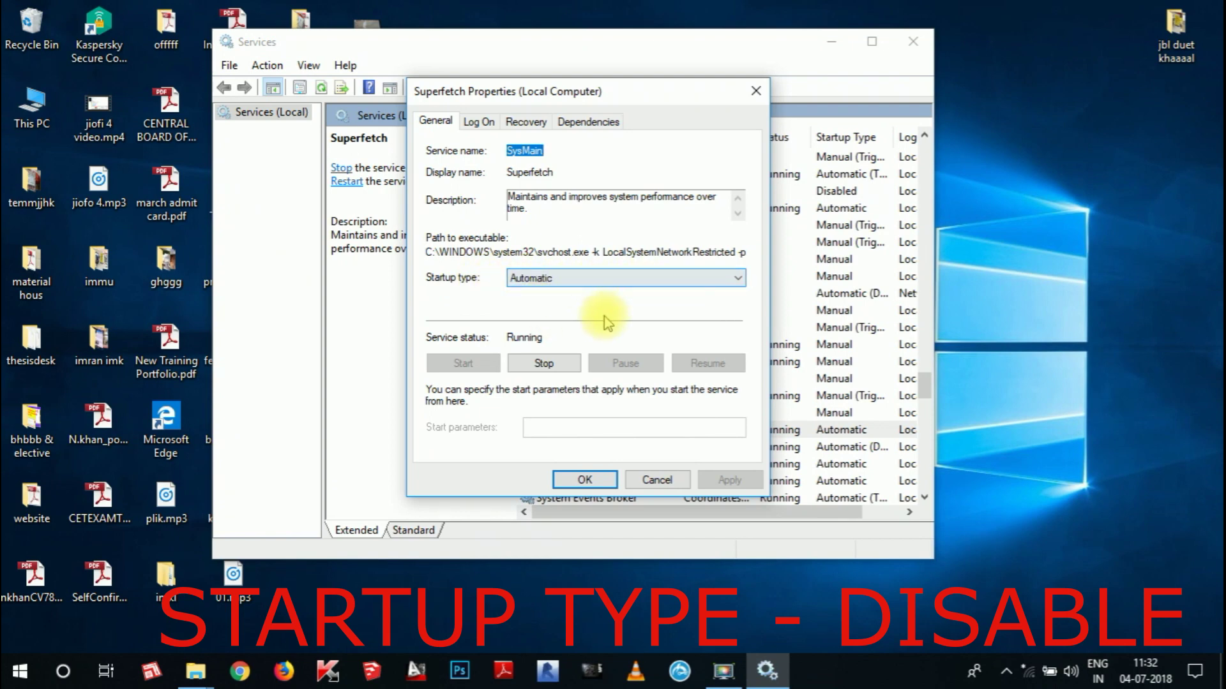
click(597, 280)
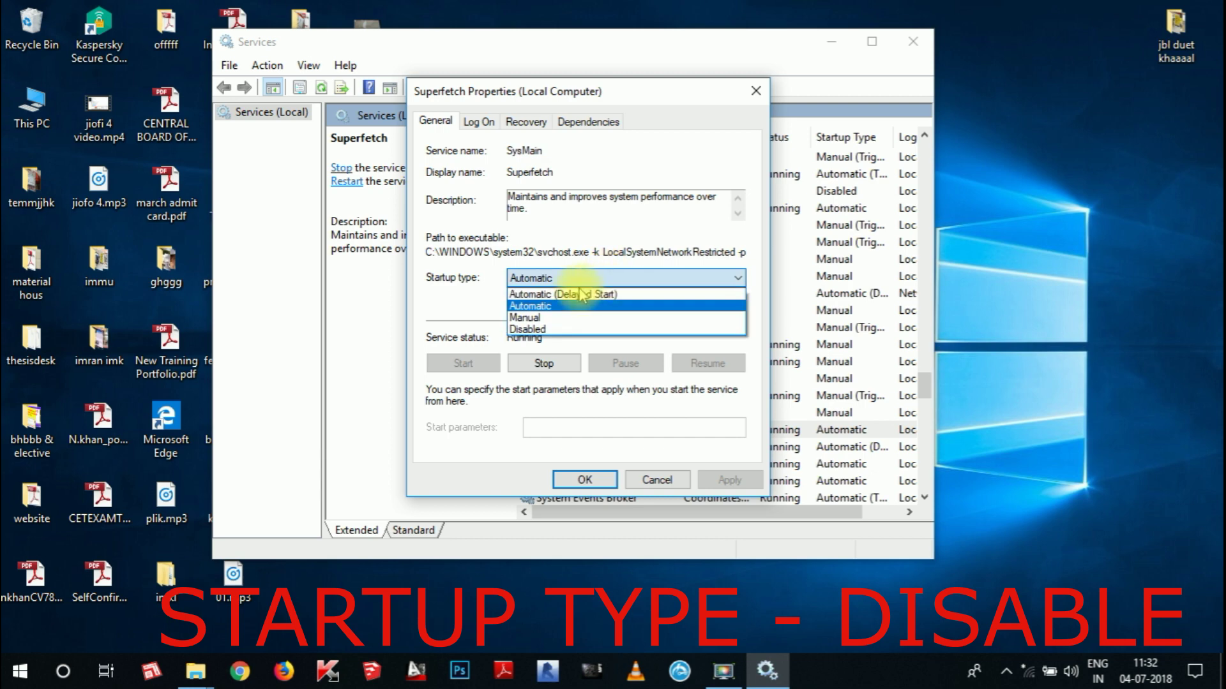
click(567, 328)
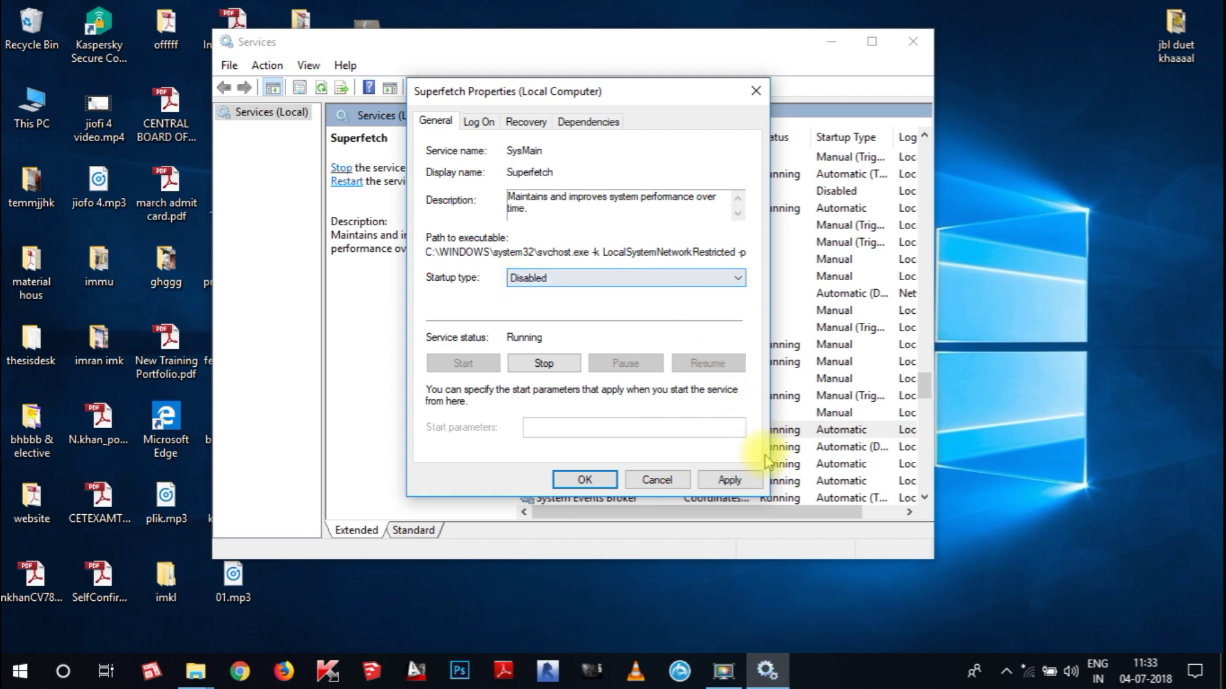
click(731, 480)
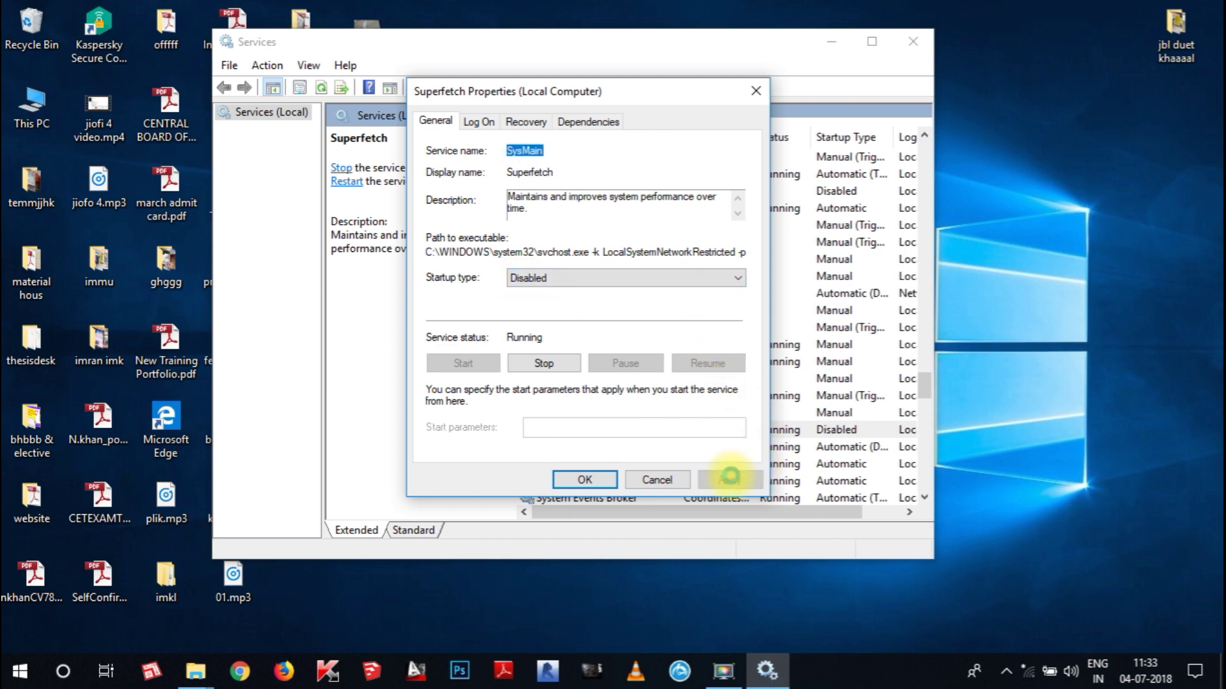
click(591, 487)
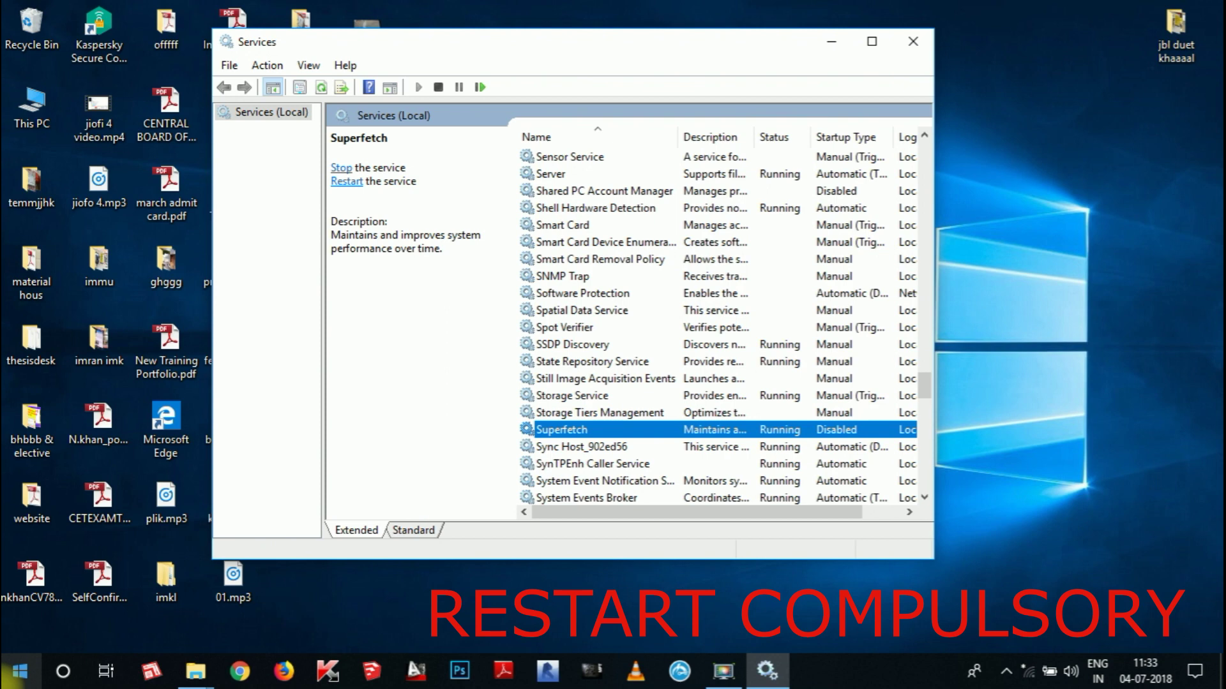
Restart the PC from the Start menu, then open Task Manager from the taskbar.
click(17, 672)
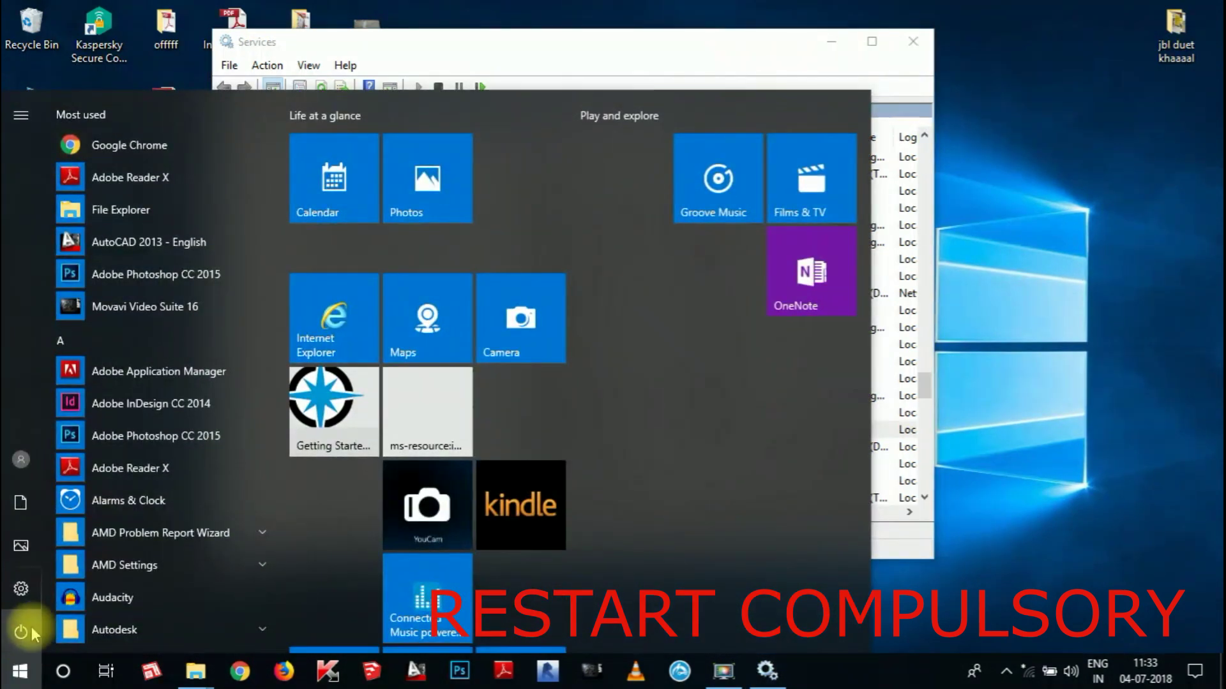
click(21, 630)
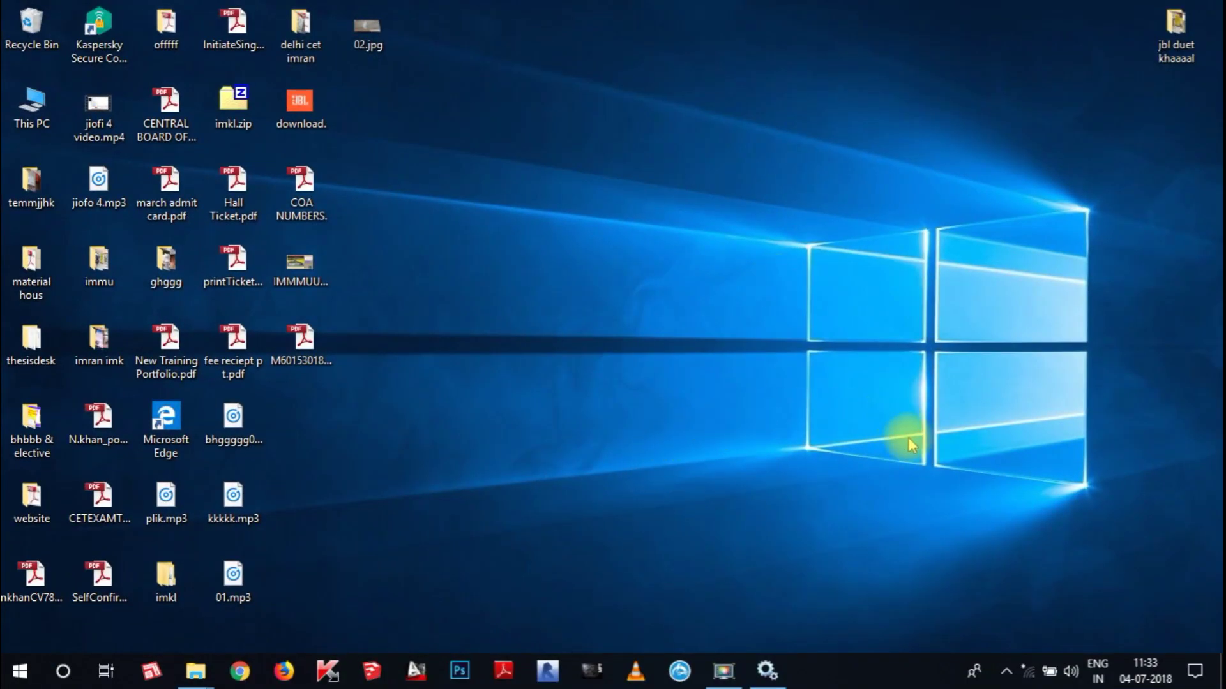
right_click(879, 669)
click(967, 578)
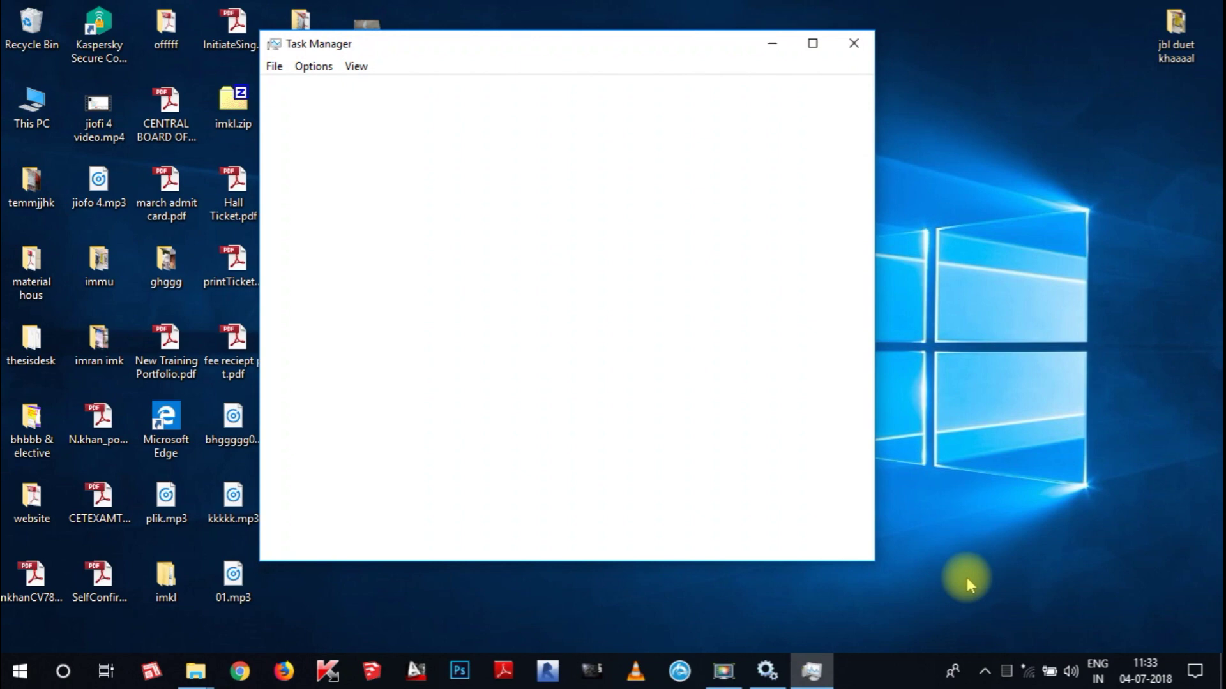